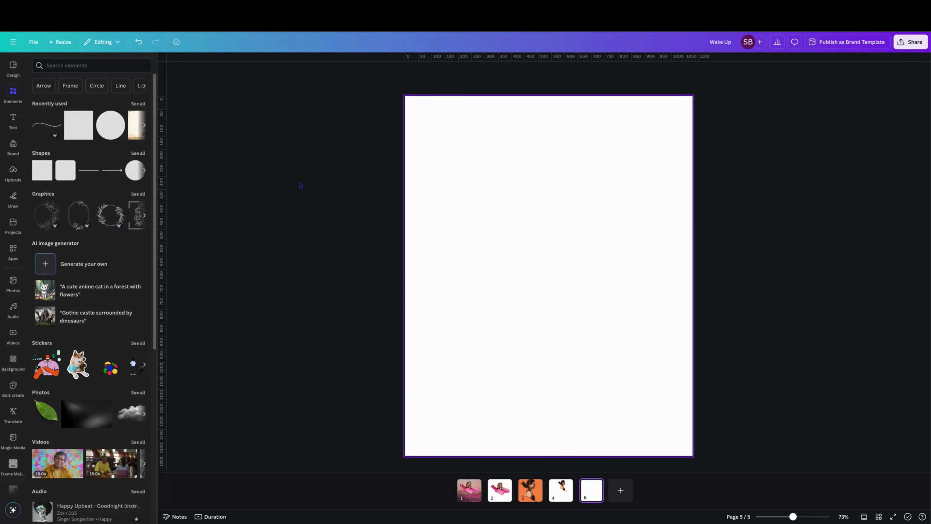
Step: Open the Elements library while page 5 is still blank
{"action": "left_click", "coordinate": [14, 92]}
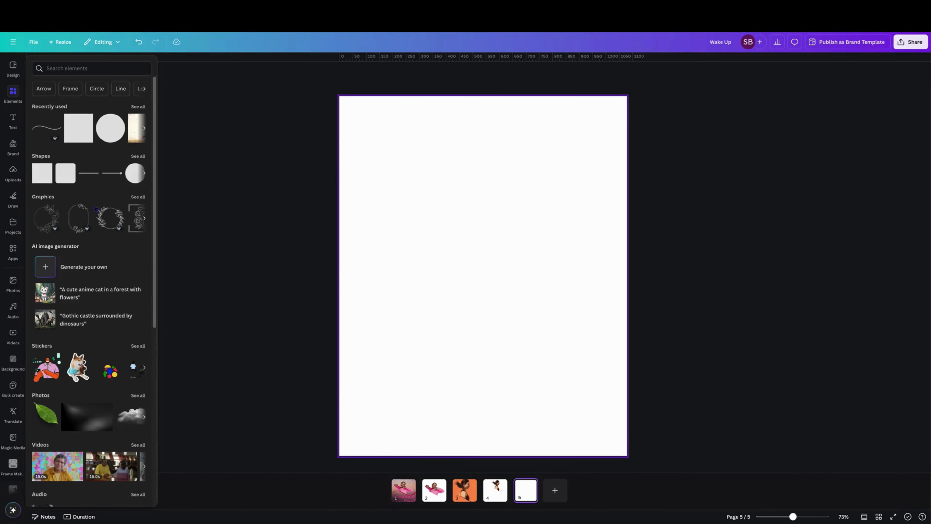
Step: Add the Woman Running Outdoors photo from Recently used to page 5
{"action": "left_click", "coordinate": [137, 106]}
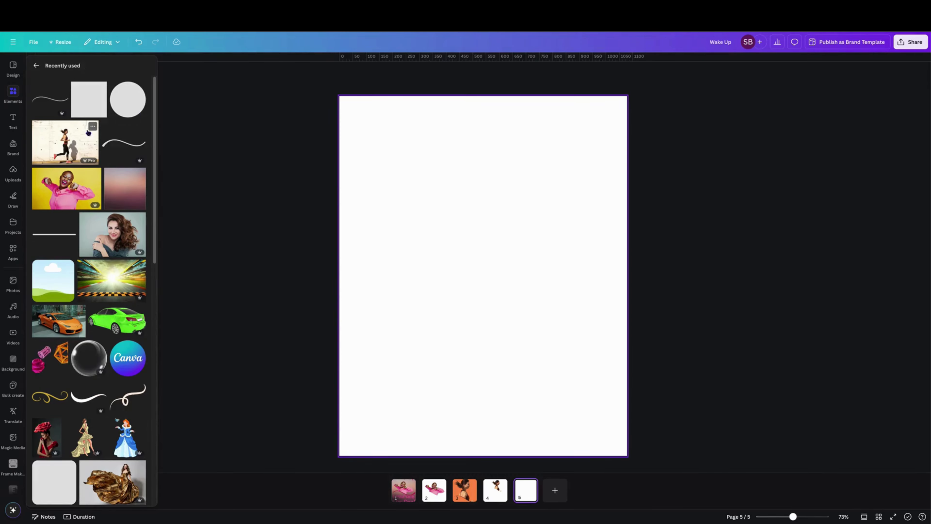
{"action": "left_click", "coordinate": [93, 127]}
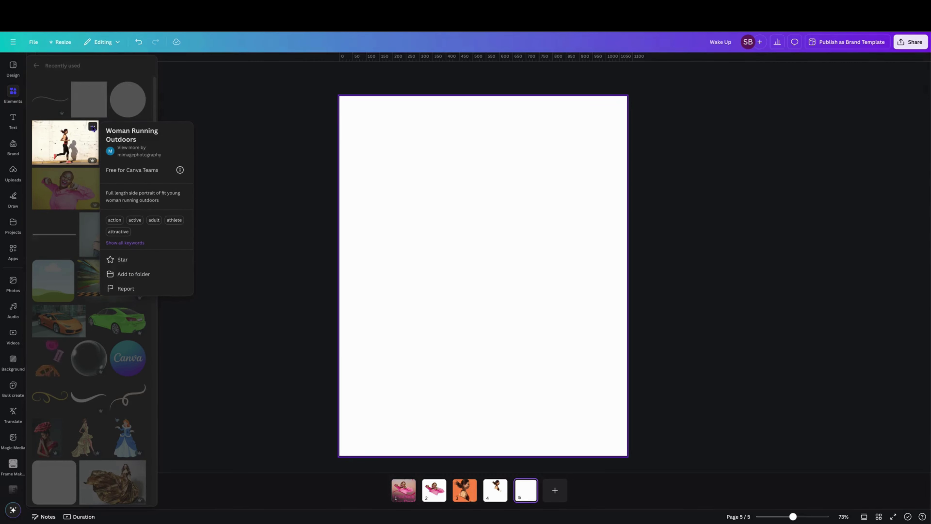
{"action": "left_click", "coordinate": [89, 135]}
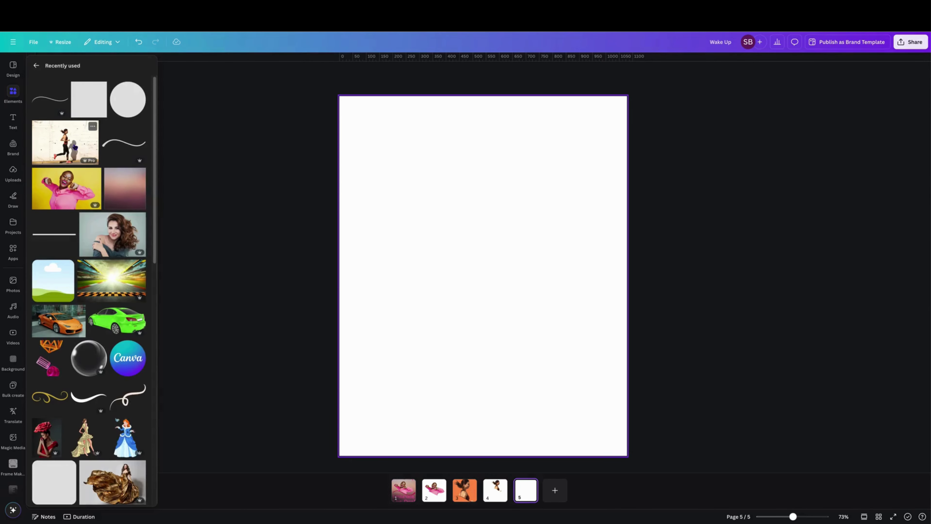
{"action": "left_click", "coordinate": [545, 263]}
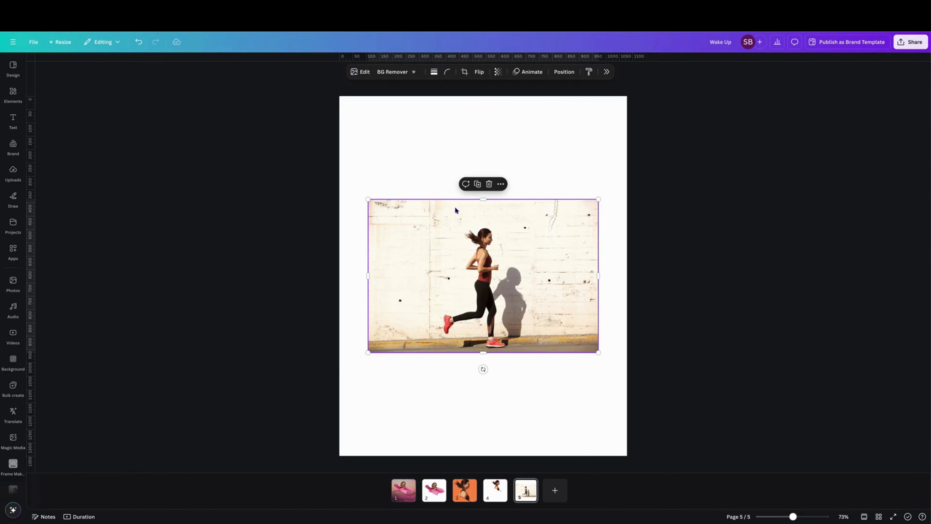
Step: Remove the photo's wall background with BG Remover and enlarge it to span the page width
{"action": "left_click", "coordinate": [398, 74]}
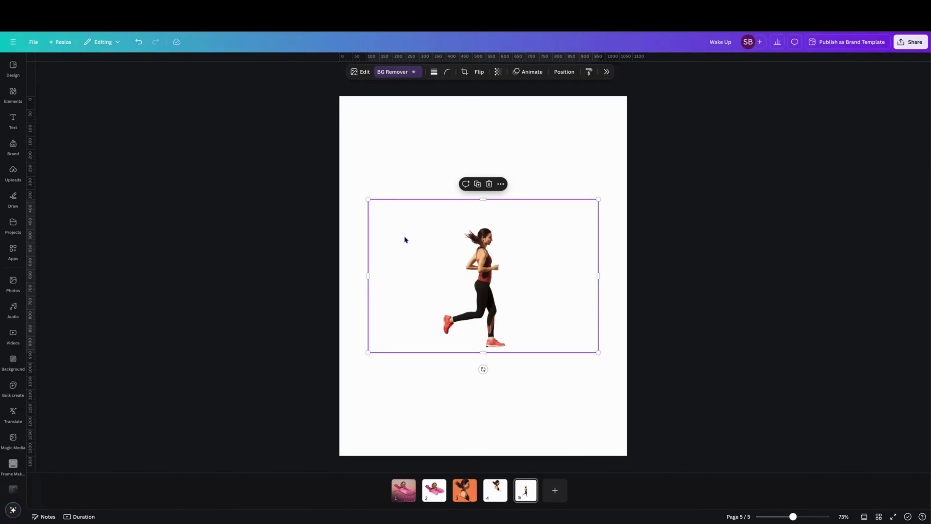
{"action": "left_click_drag", "start_coordinate": [348, 180], "coordinate": [339, 180]}
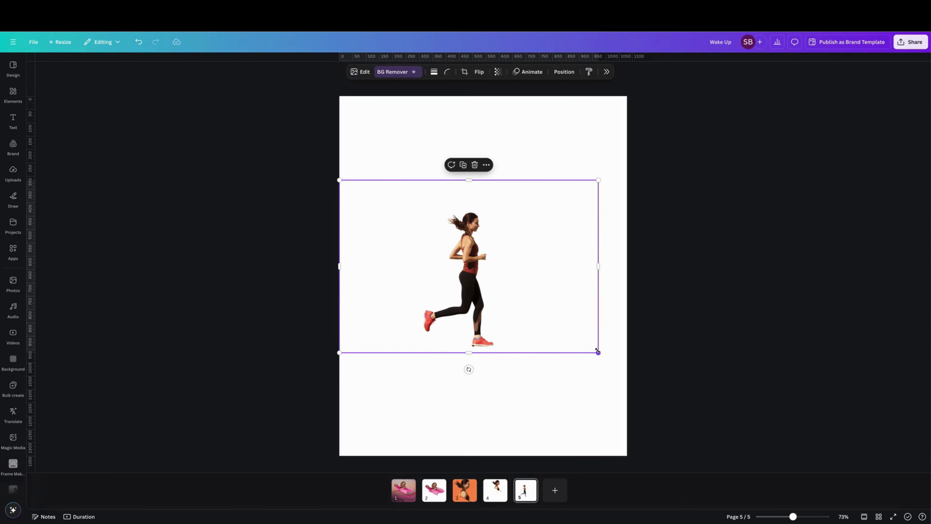
{"action": "left_click_drag", "start_coordinate": [598, 351], "coordinate": [621, 376]}
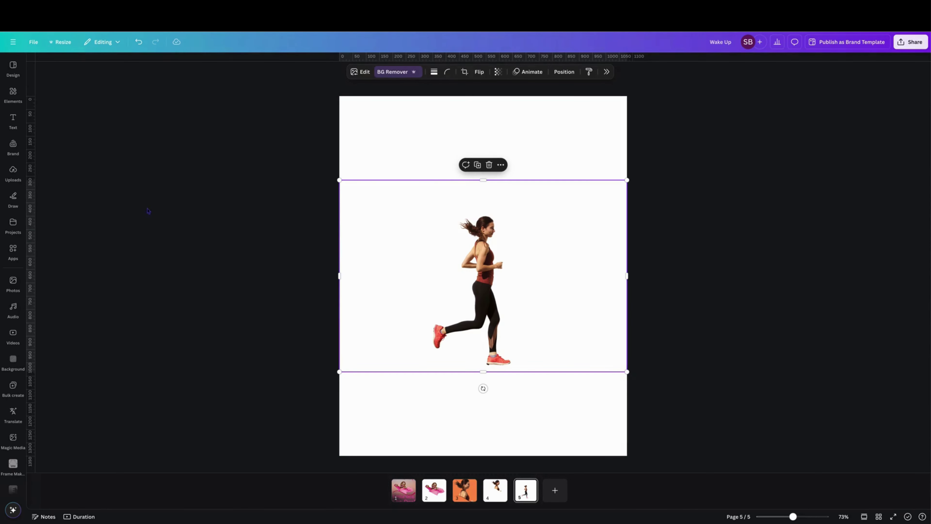
Step: Give page 5 a solid orange background behind the cut-out runner
{"action": "left_click", "coordinate": [365, 133]}
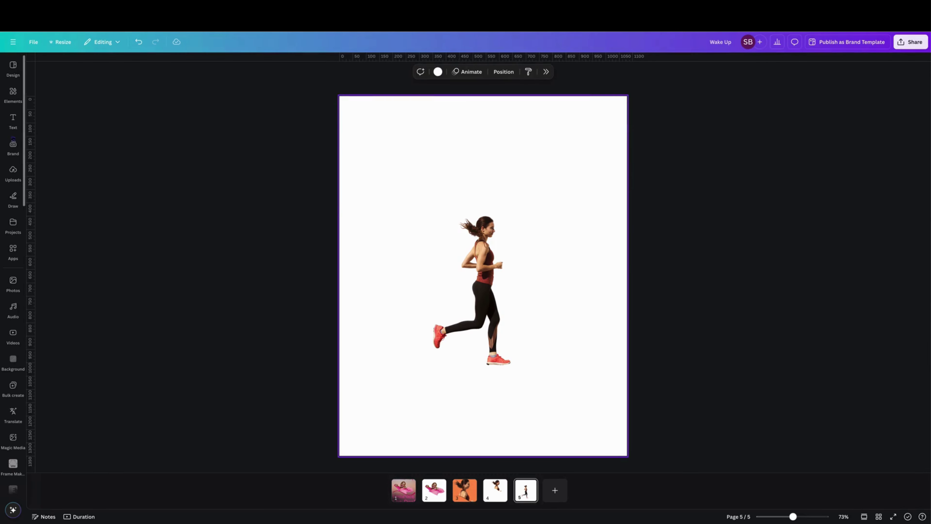
{"action": "left_click", "coordinate": [13, 121]}
{"action": "left_click", "coordinate": [13, 249]}
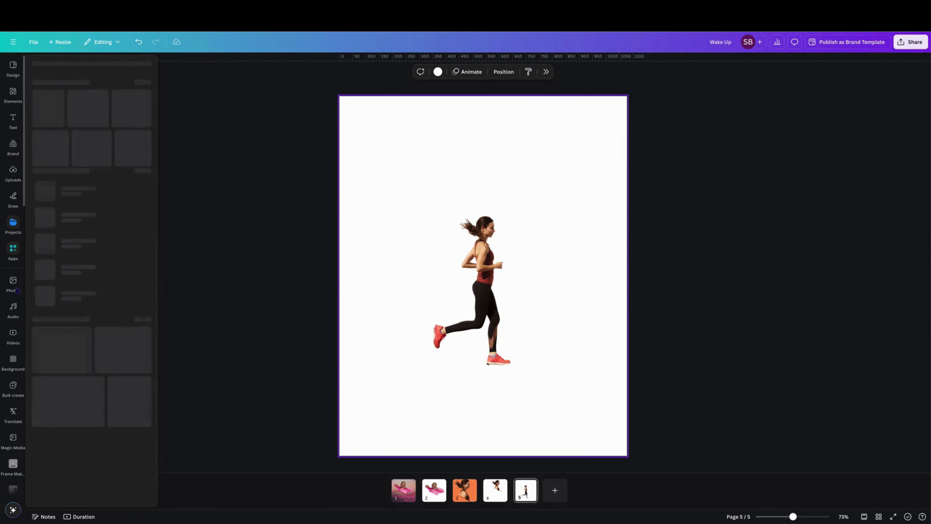
{"action": "left_click", "coordinate": [17, 369]}
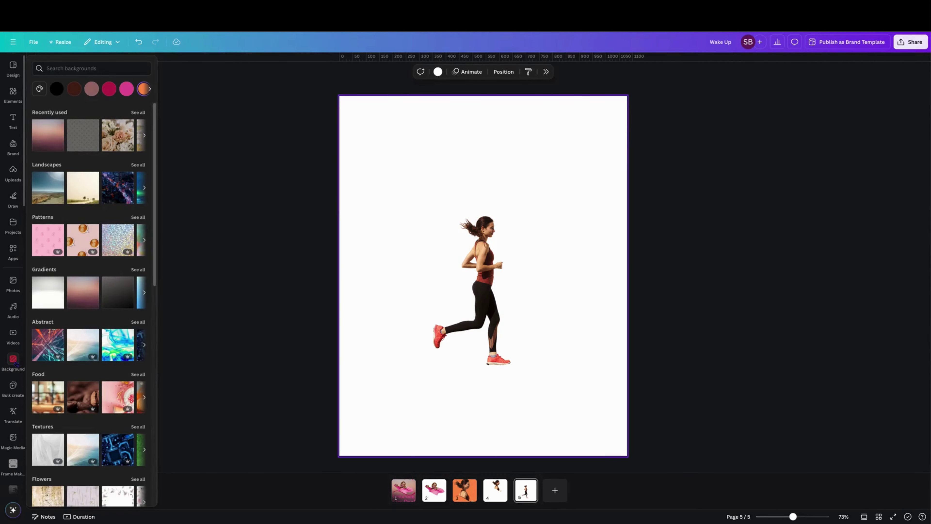
{"action": "left_click", "coordinate": [147, 86]}
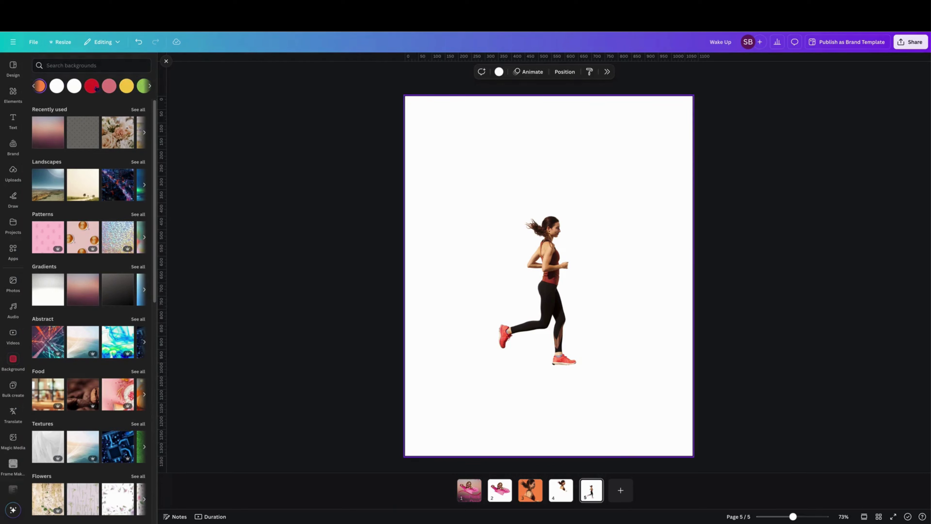
{"action": "left_click", "coordinate": [40, 85]}
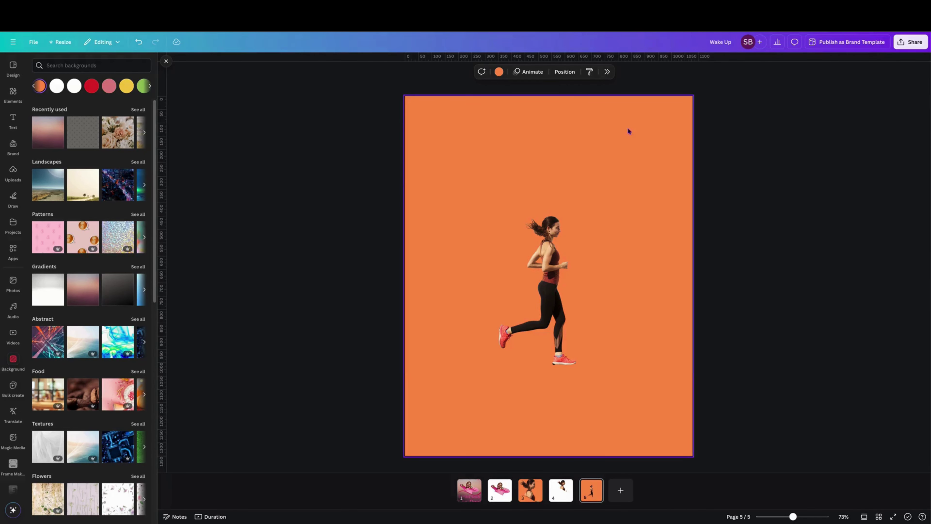
Step: Duplicate page 5 into a new page 6 with the same runner on orange
{"action": "right_click", "coordinate": [592, 495]}
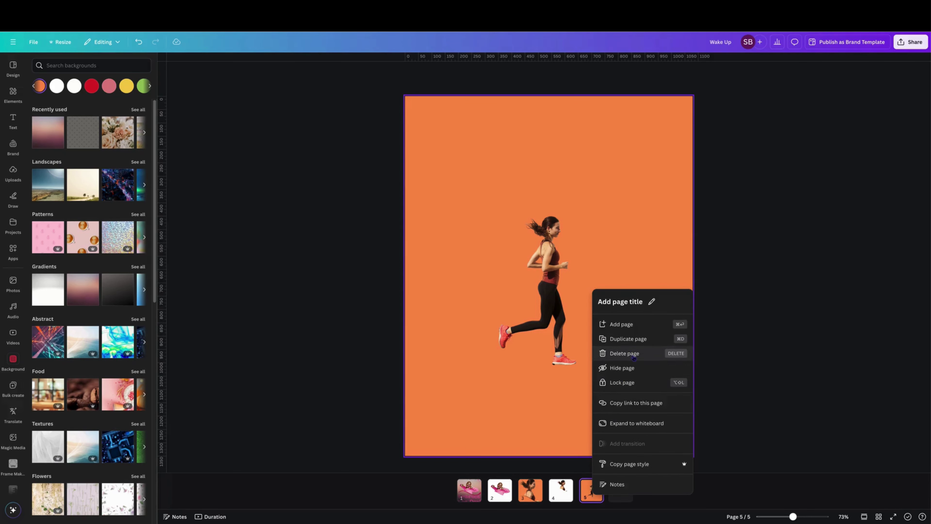
{"action": "left_click", "coordinate": [637, 338]}
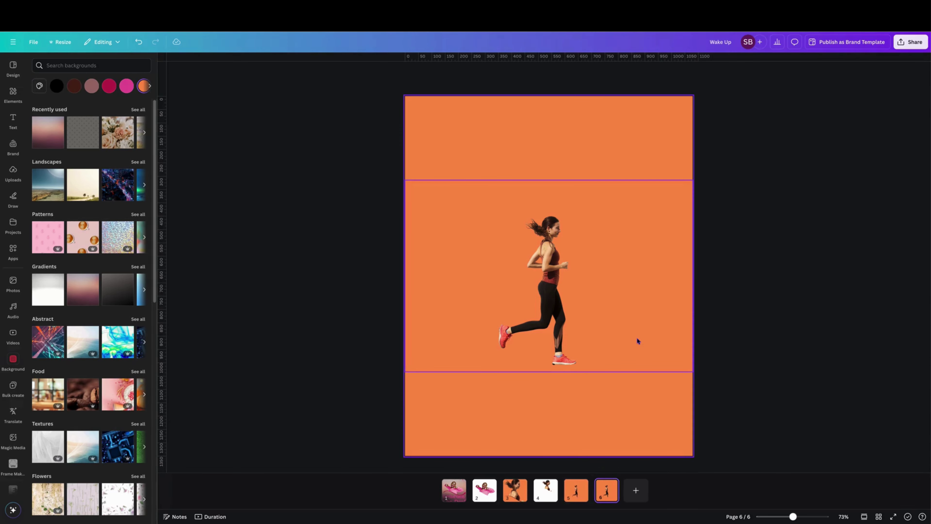
{"action": "left_click", "coordinate": [624, 376]}
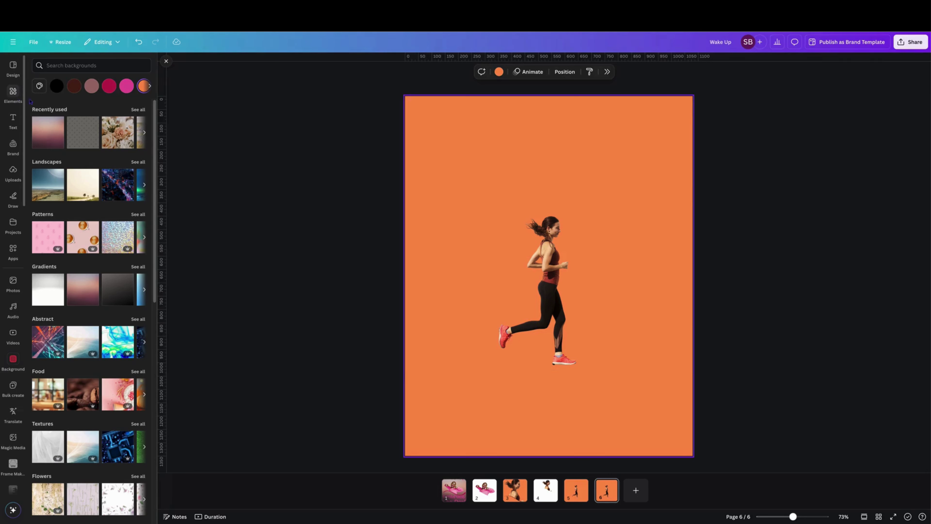
Step: Add the wavy line from Recently used, then crop the runner photo and enlarge it to full page height
{"action": "left_click", "coordinate": [13, 93]}
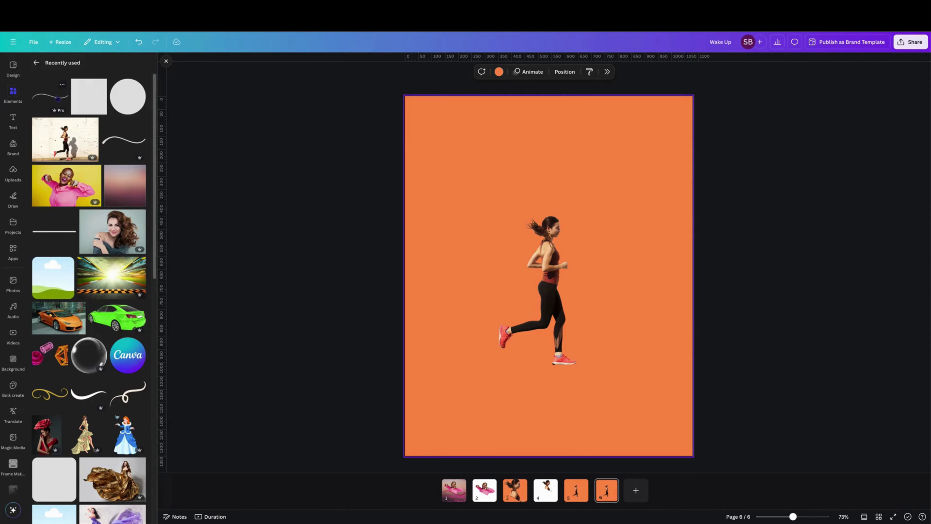
{"action": "left_click", "coordinate": [58, 97]}
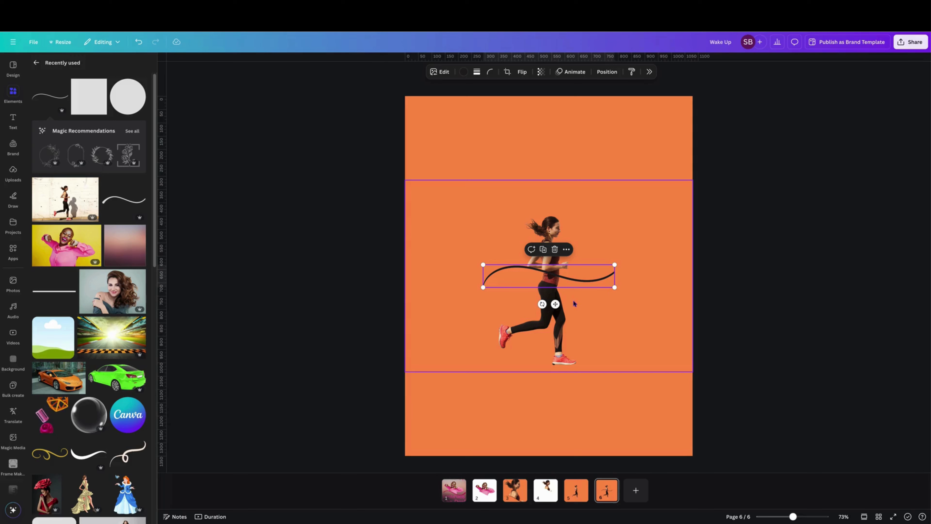
{"action": "left_click", "coordinate": [577, 212]}
{"action": "left_click_drag", "start_coordinate": [404, 275], "coordinate": [489, 276]}
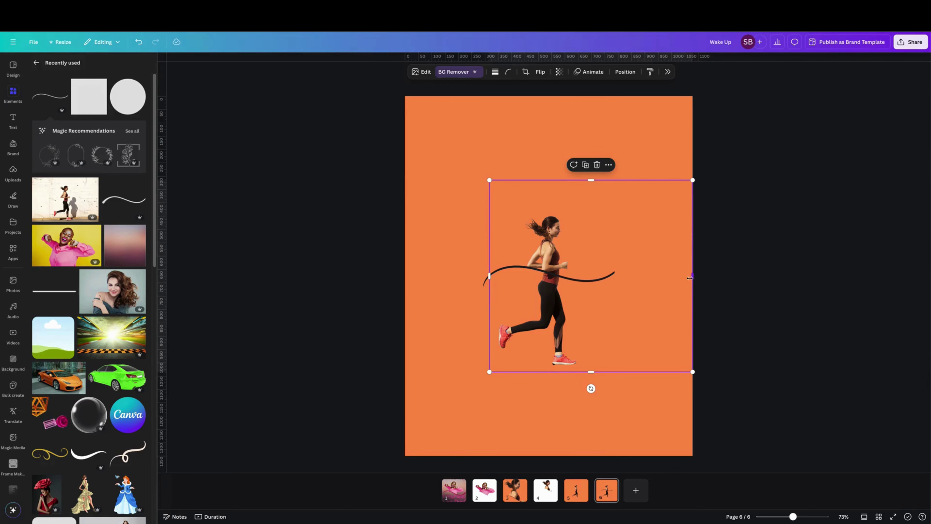
{"action": "left_click_drag", "start_coordinate": [690, 278], "coordinate": [599, 278]}
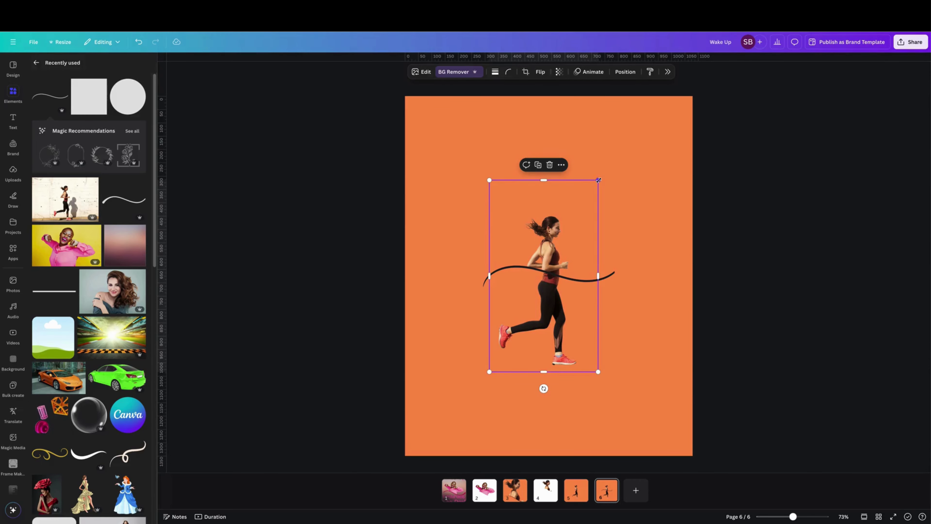
{"action": "left_click_drag", "start_coordinate": [598, 180], "coordinate": [710, 136]}
{"action": "left_click_drag", "start_coordinate": [489, 371], "coordinate": [420, 445]}
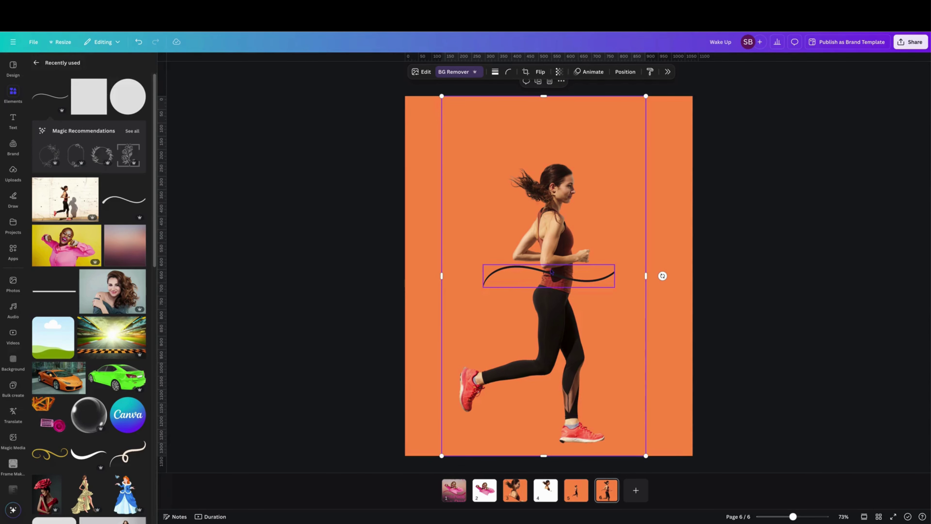
Step: Tilt the wavy line to about 8° and lay it across the runner's torso
{"action": "left_click", "coordinate": [489, 281]}
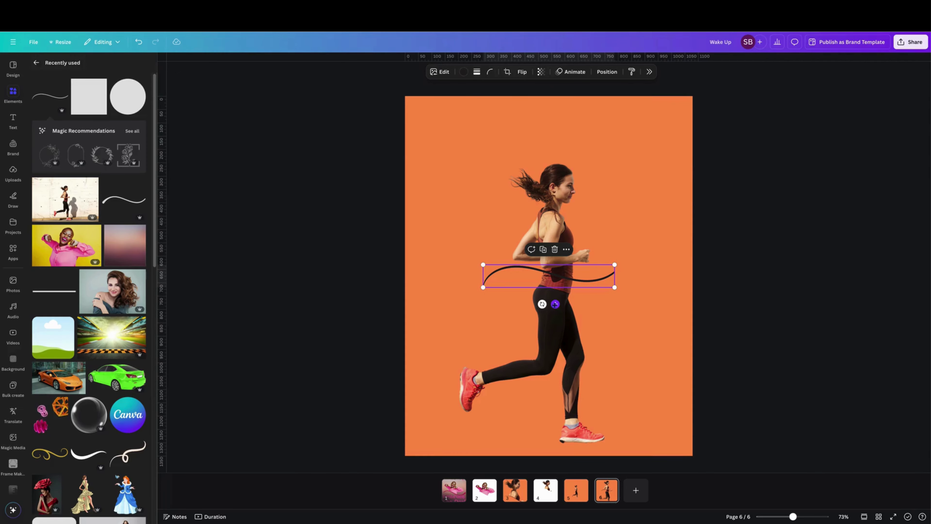
{"action": "left_click_drag", "start_coordinate": [541, 304], "coordinate": [585, 269]}
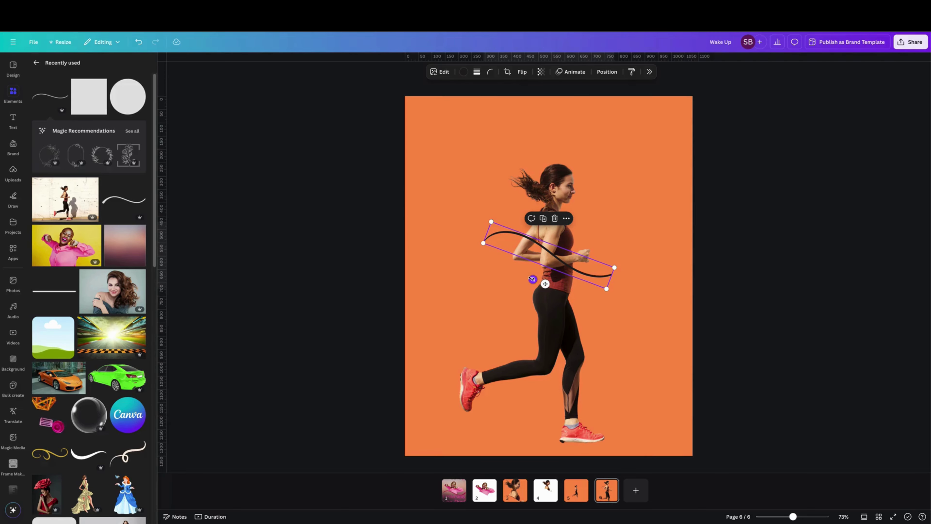
{"action": "left_click_drag", "start_coordinate": [532, 280], "coordinate": [538, 287]}
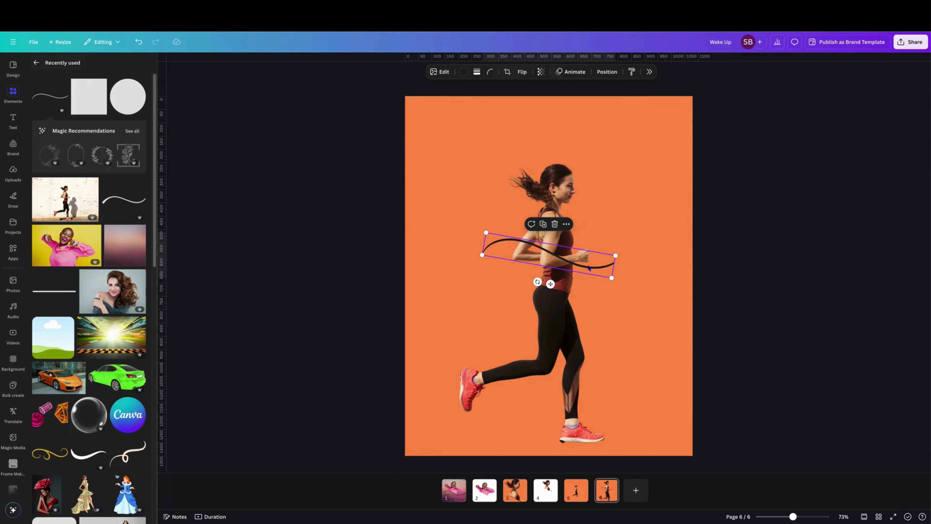
{"action": "left_click_drag", "start_coordinate": [589, 268], "coordinate": [596, 263]}
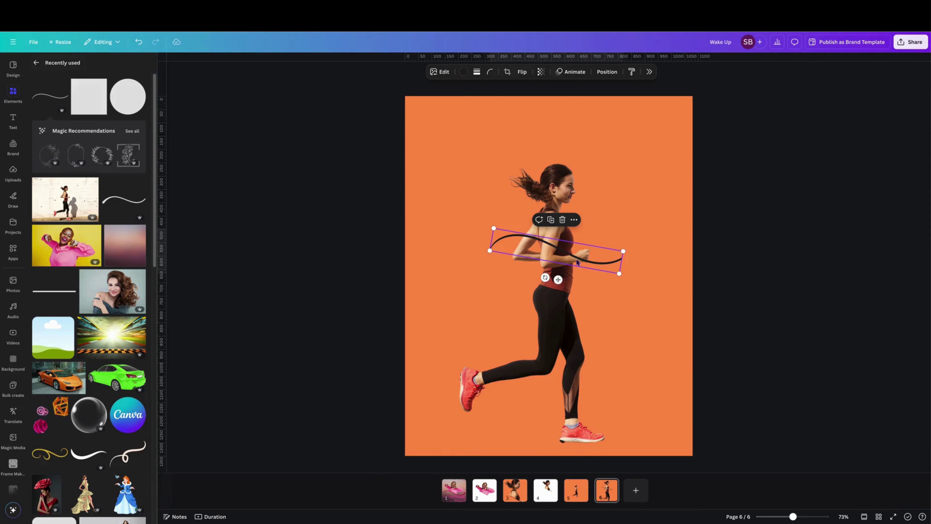
Step: Change the wavy curve's colour to white
{"action": "left_click", "coordinate": [464, 72]}
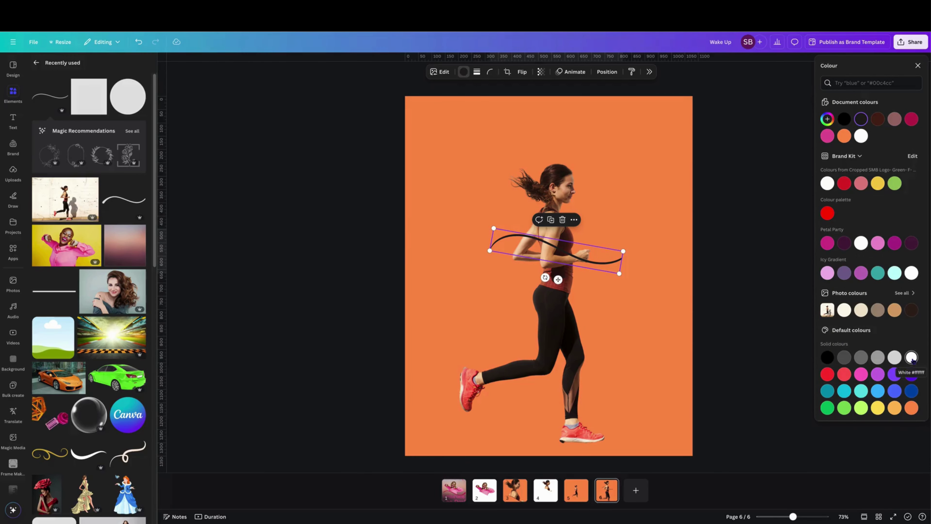
{"action": "left_click", "coordinate": [912, 357]}
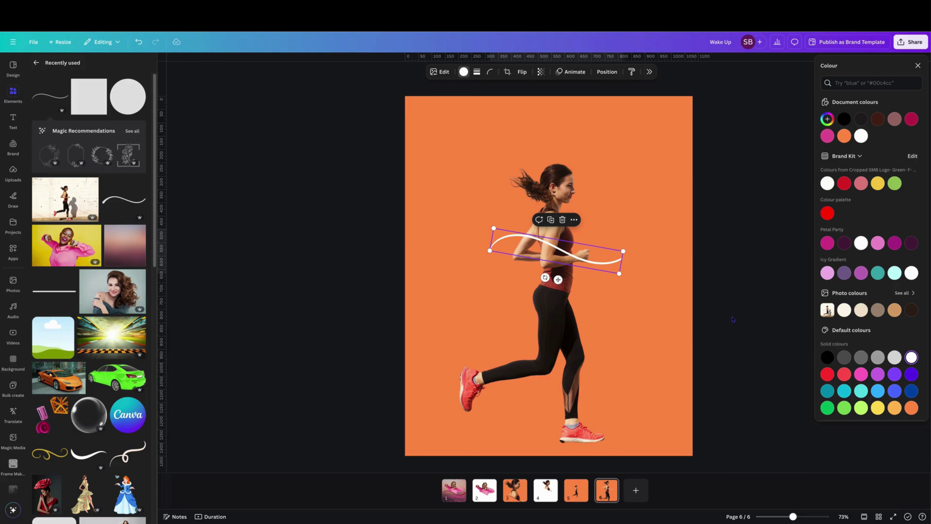
{"action": "left_click", "coordinate": [586, 256]}
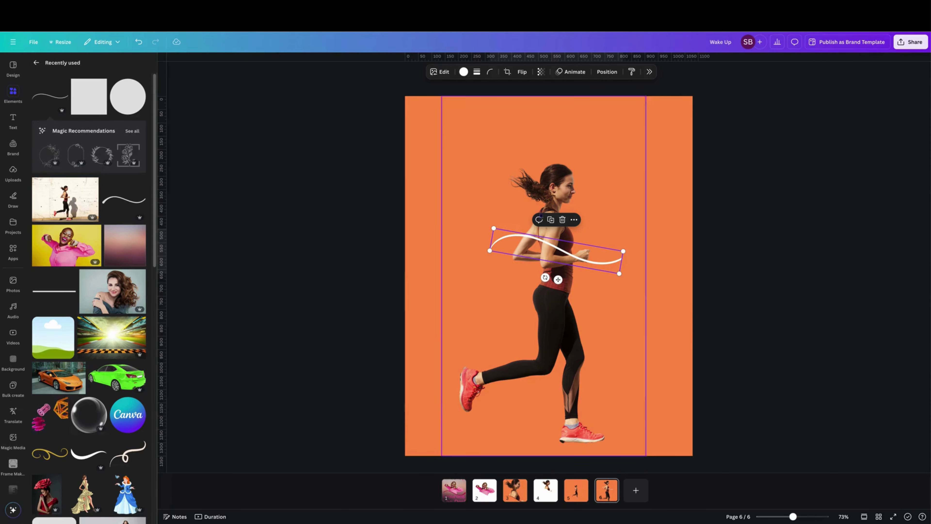
Step: Duplicate the white curve repeatedly into a fan of slightly offset copies
{"action": "left_click", "coordinate": [551, 219]}
{"action": "left_click", "coordinate": [552, 219]}
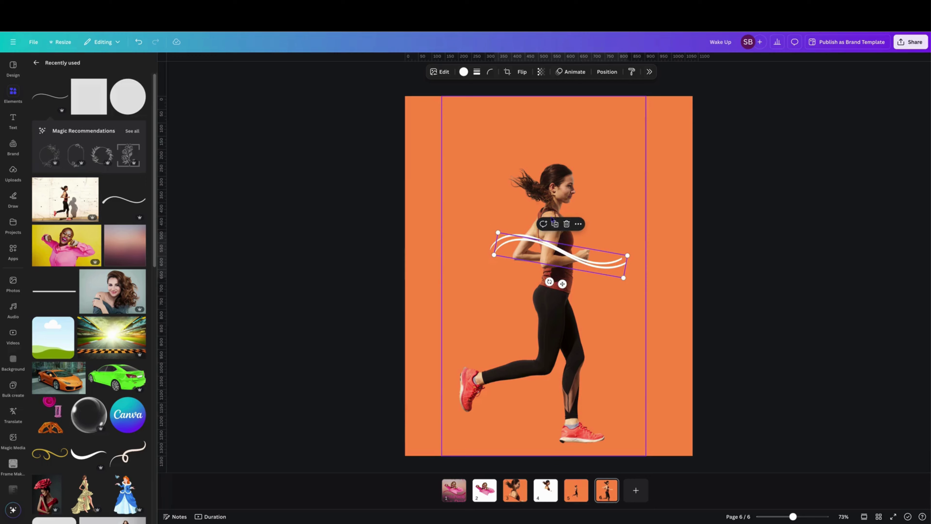
{"action": "left_click", "coordinate": [558, 254]}
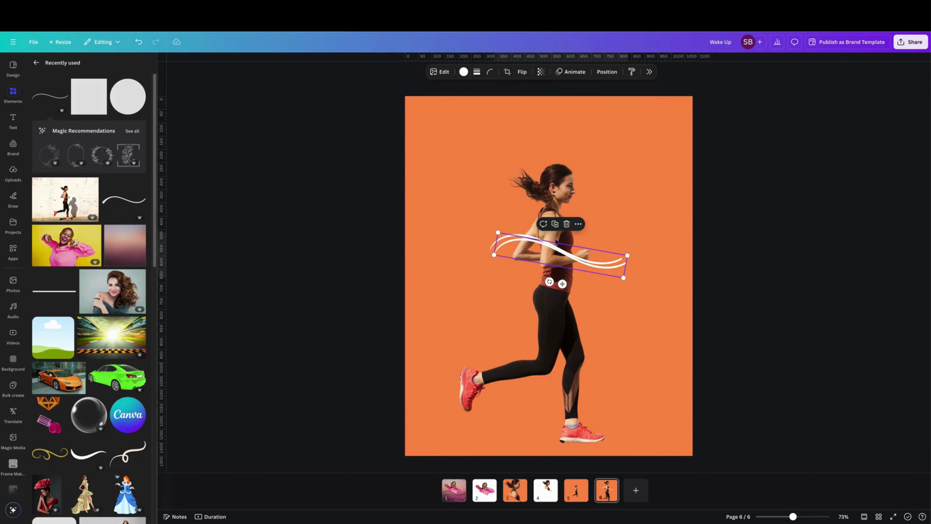
{"action": "left_click", "coordinate": [560, 229]}
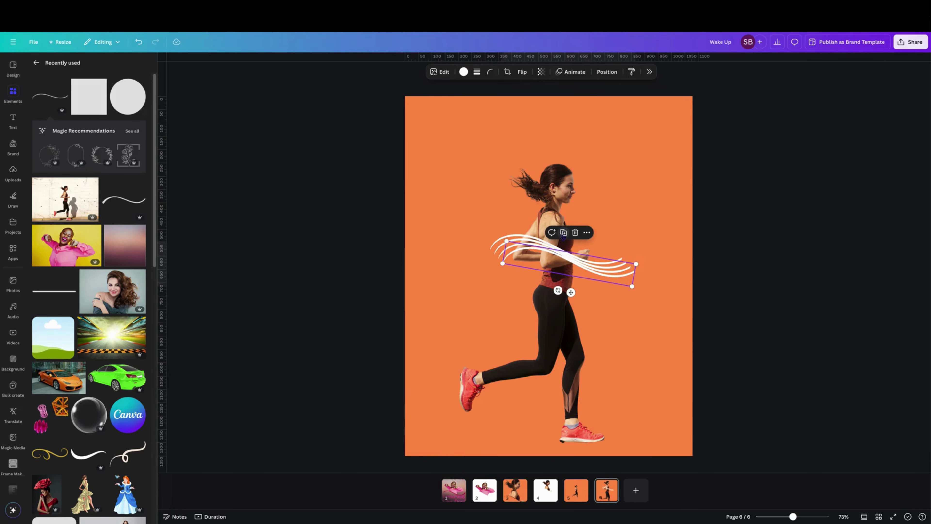
{"action": "left_click", "coordinate": [564, 236]}
{"action": "left_click", "coordinate": [568, 237]}
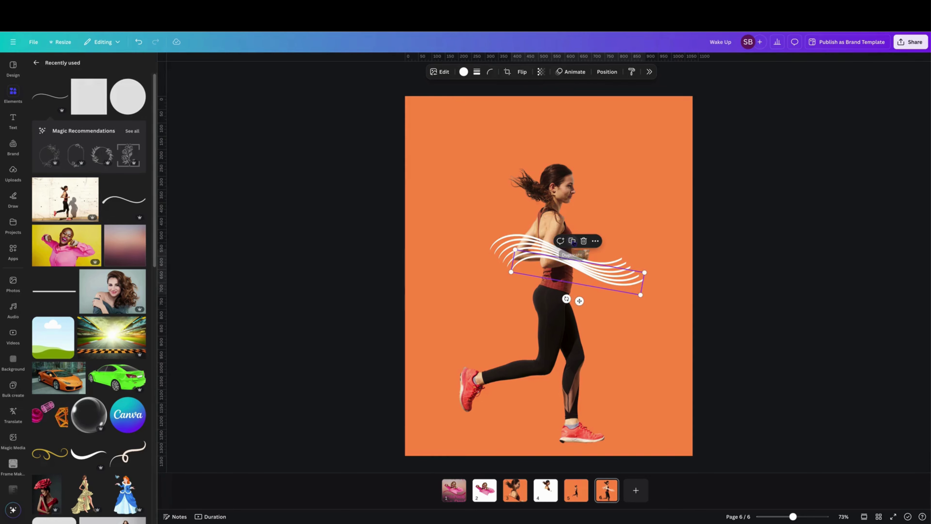
{"action": "left_click", "coordinate": [572, 242]}
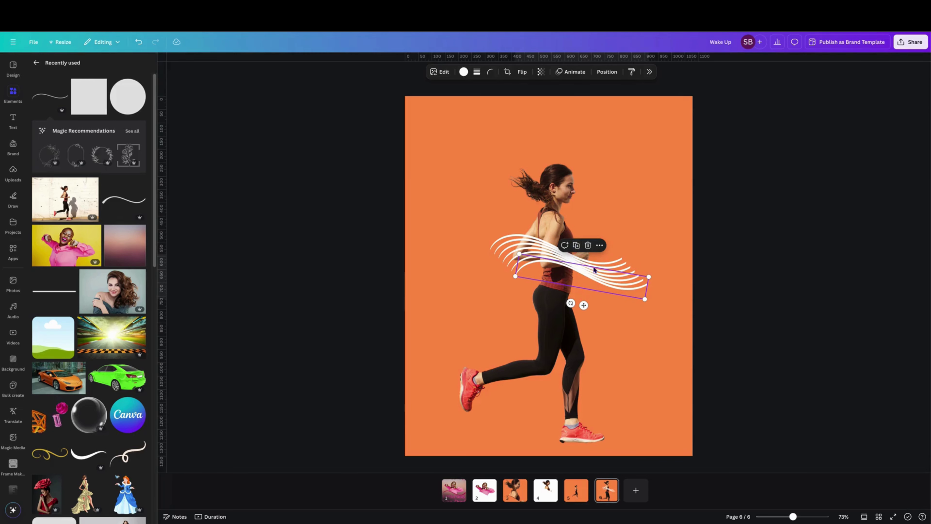
{"action": "left_click", "coordinate": [581, 245]}
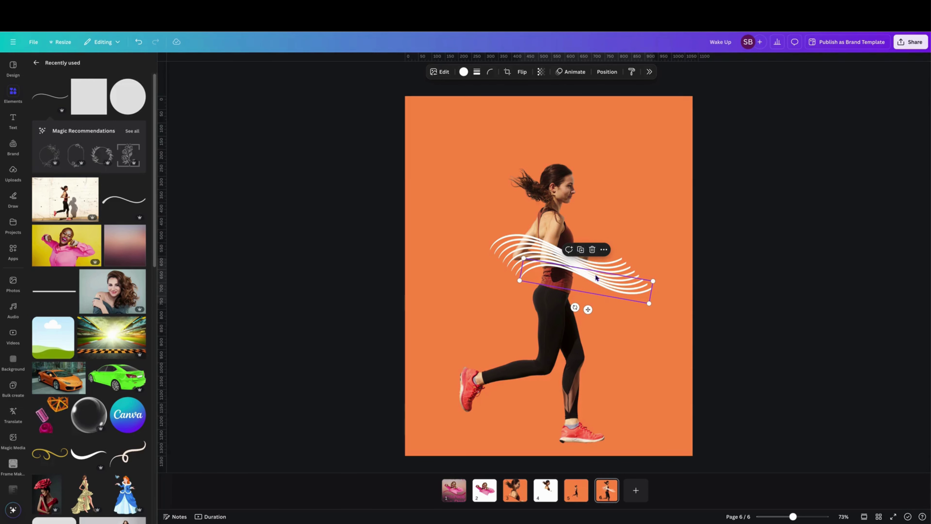
Step: Add a white circle and move it left over the runner's waist
{"action": "left_click", "coordinate": [124, 106]}
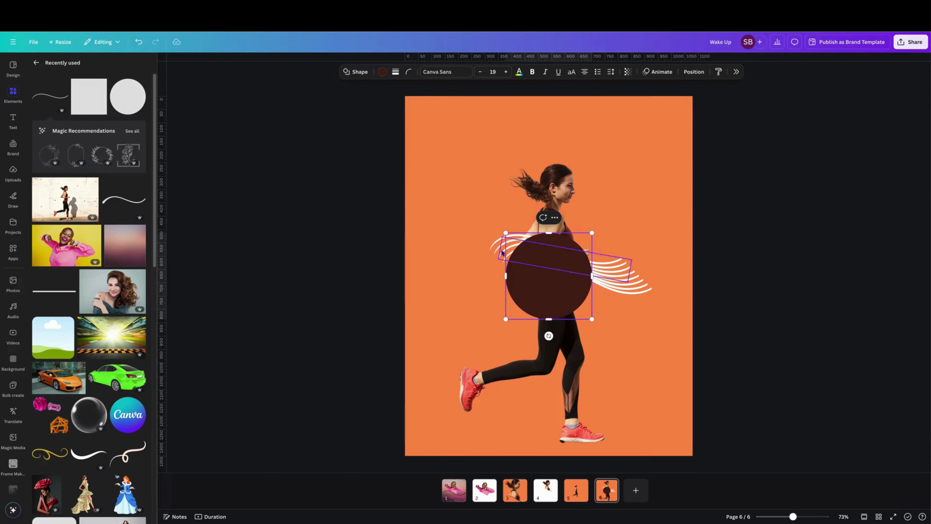
{"action": "left_click", "coordinate": [382, 72]}
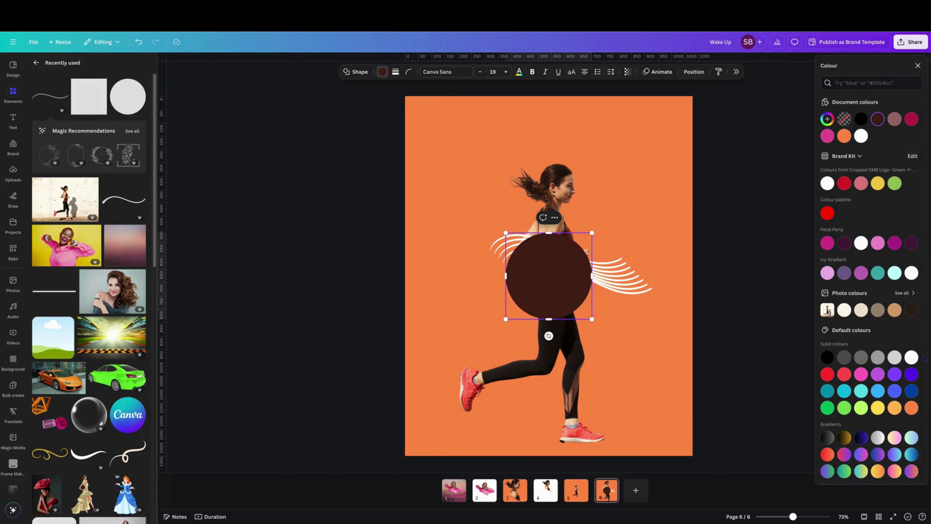
{"action": "left_click", "coordinate": [914, 357]}
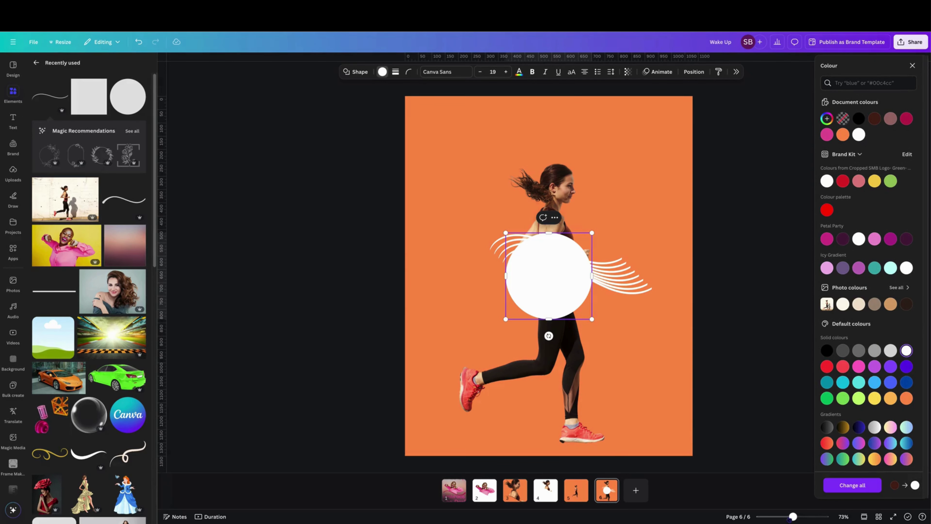
{"action": "scroll", "coordinate": [565, 283], "scroll_direction": "up", "scroll_amount": 5}
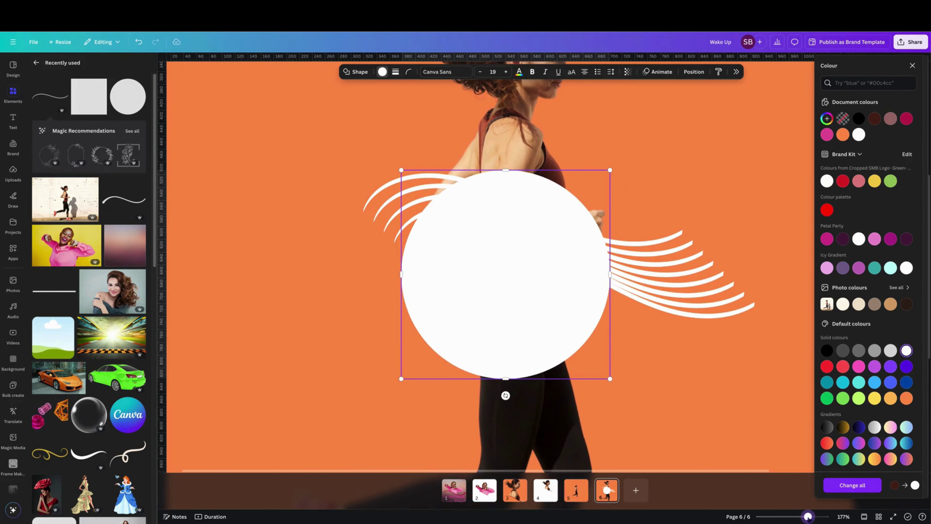
{"action": "left_click_drag", "start_coordinate": [555, 228], "coordinate": [499, 216]}
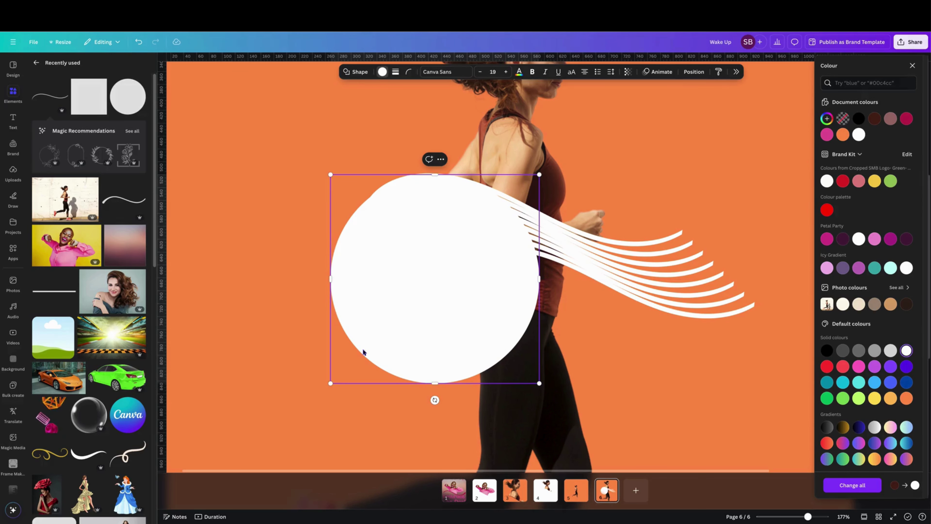
Step: Rotate the circle to about -46° and reshape it into an ellipse meeting the curves' left ends
{"action": "left_click_drag", "start_coordinate": [331, 279], "coordinate": [340, 280]}
{"action": "left_click_drag", "start_coordinate": [440, 400], "coordinate": [564, 358]}
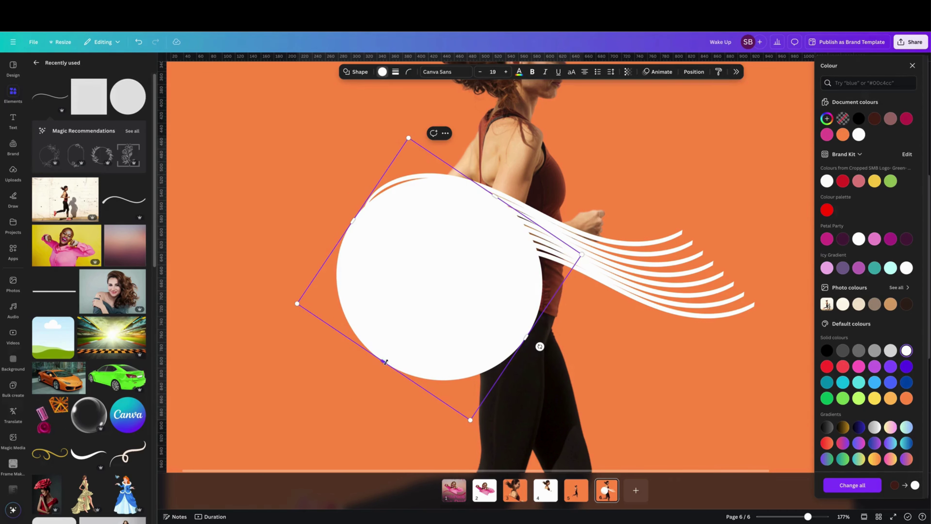
{"action": "left_click_drag", "start_coordinate": [384, 362], "coordinate": [433, 313]}
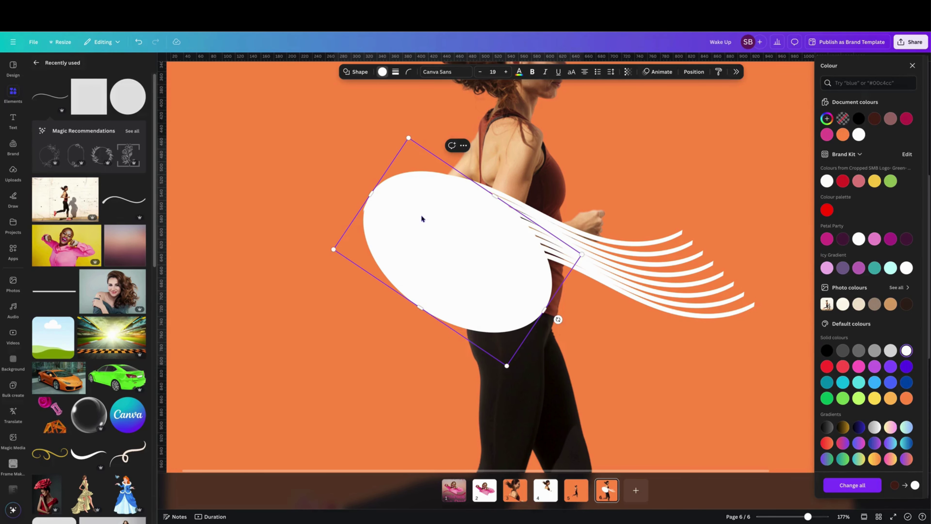
{"action": "left_click_drag", "start_coordinate": [422, 217], "coordinate": [422, 224]}
{"action": "left_click_drag", "start_coordinate": [416, 310], "coordinate": [415, 322]}
{"action": "left_click_drag", "start_coordinate": [497, 201], "coordinate": [500, 198]}
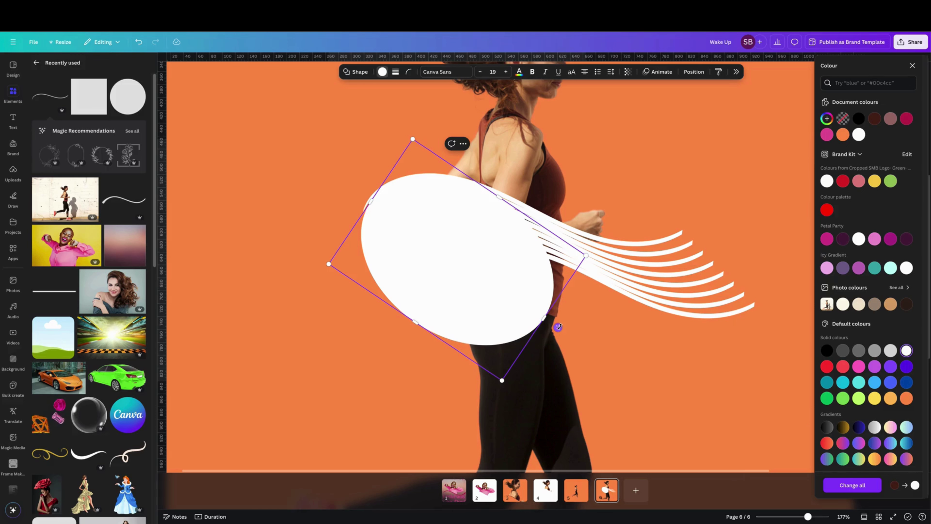
{"action": "left_click", "coordinate": [450, 332]}
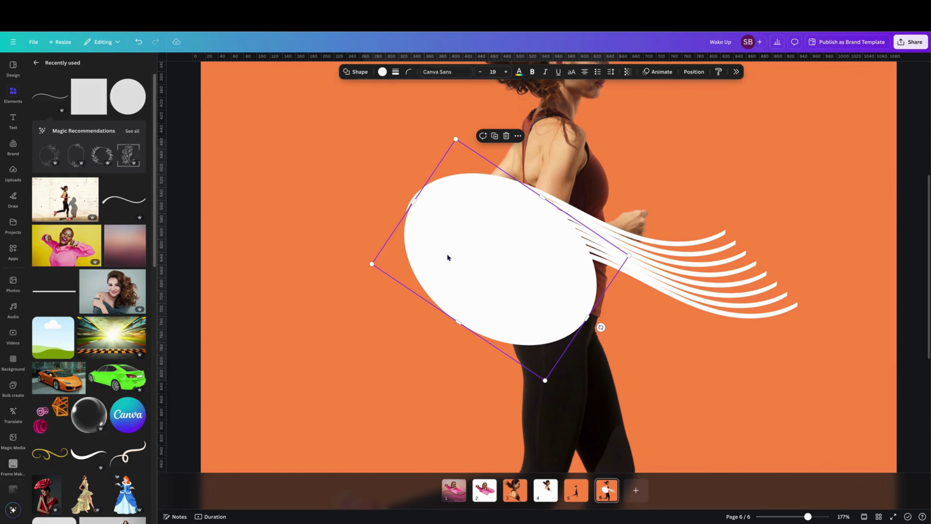
{"action": "key", "text": "Escape"}
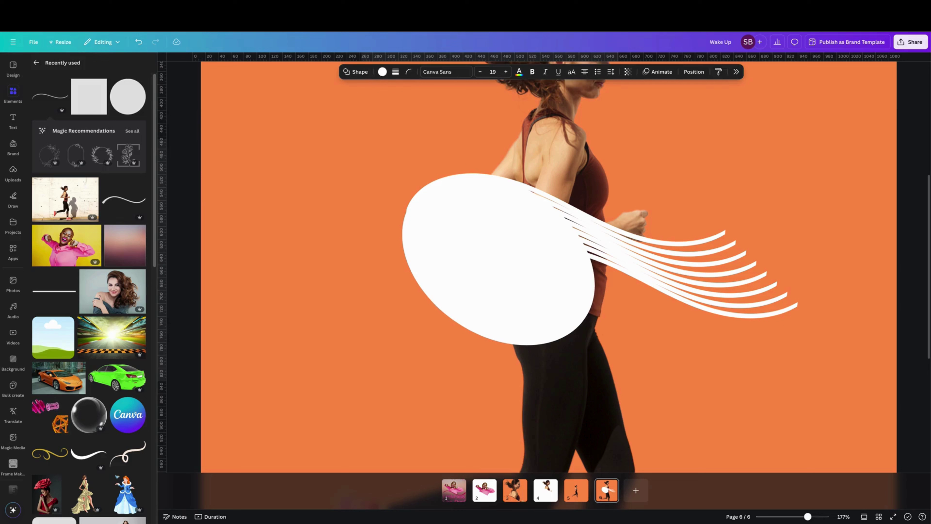
{"action": "left_click", "coordinate": [499, 259]}
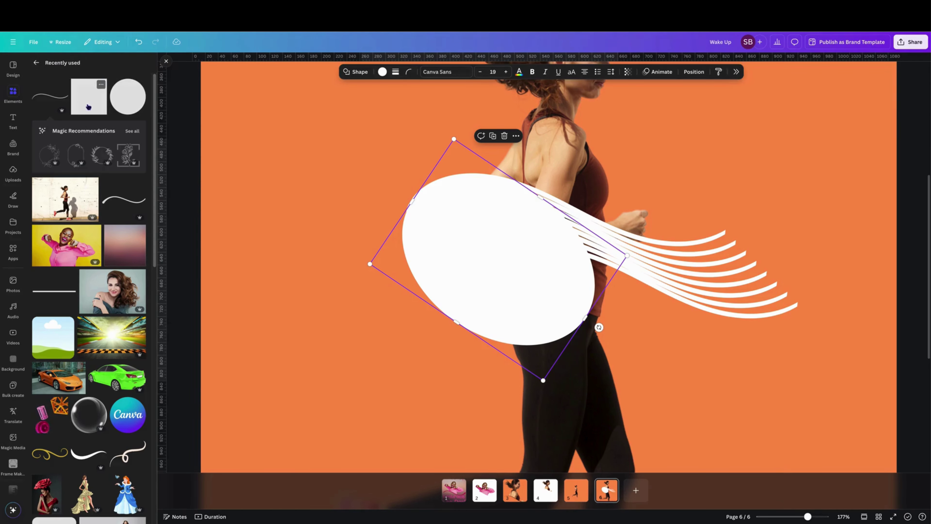
Step: Add a white square and shape it into a short diagonal bar over the oval
{"action": "left_click", "coordinate": [87, 106]}
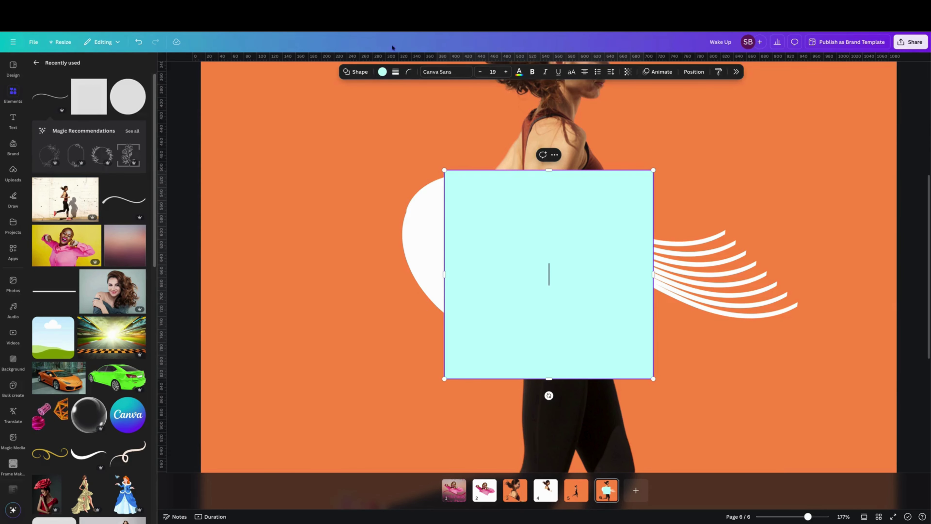
{"action": "left_click", "coordinate": [382, 71]}
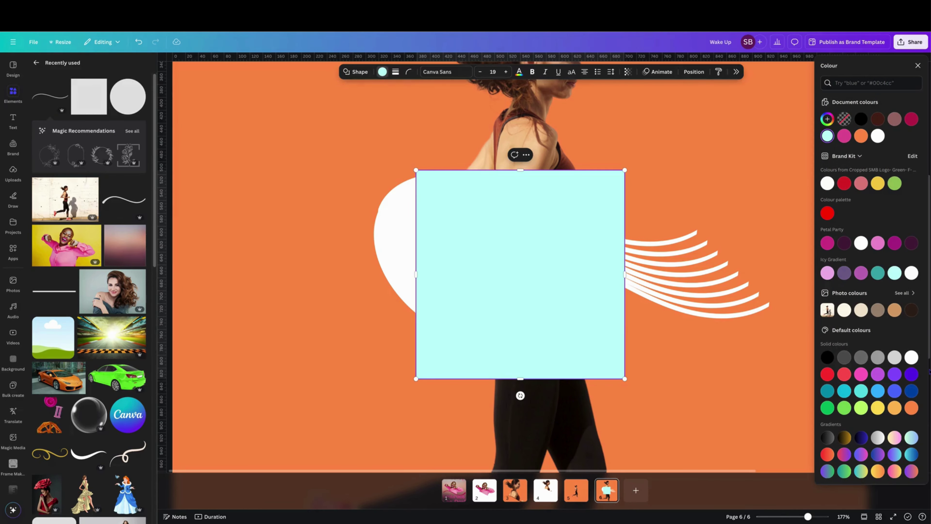
{"action": "left_click", "coordinate": [911, 357]}
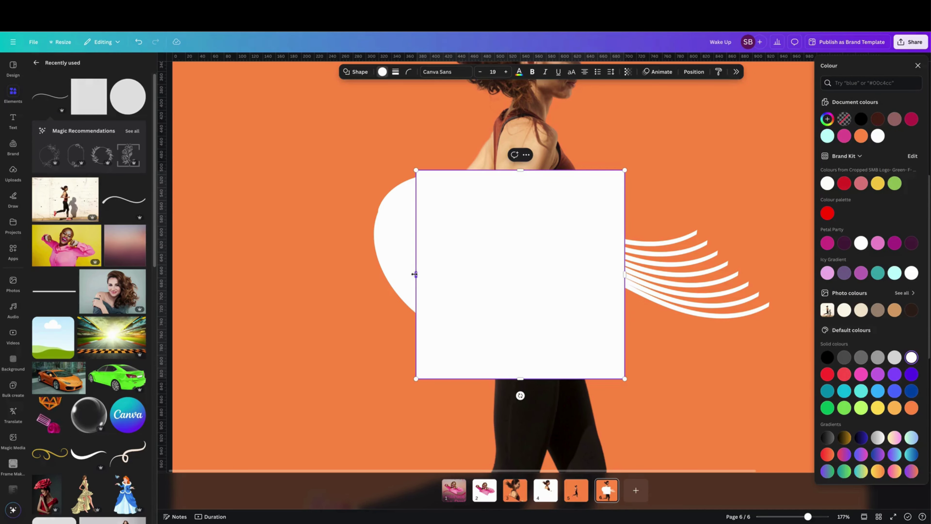
{"action": "left_click_drag", "start_coordinate": [415, 274], "coordinate": [554, 274]}
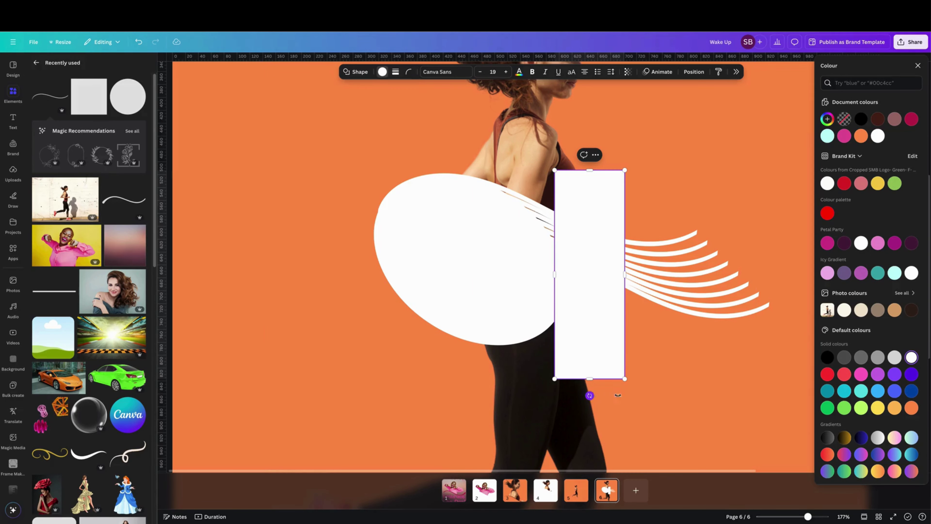
{"action": "left_click_drag", "start_coordinate": [618, 395], "coordinate": [721, 346]}
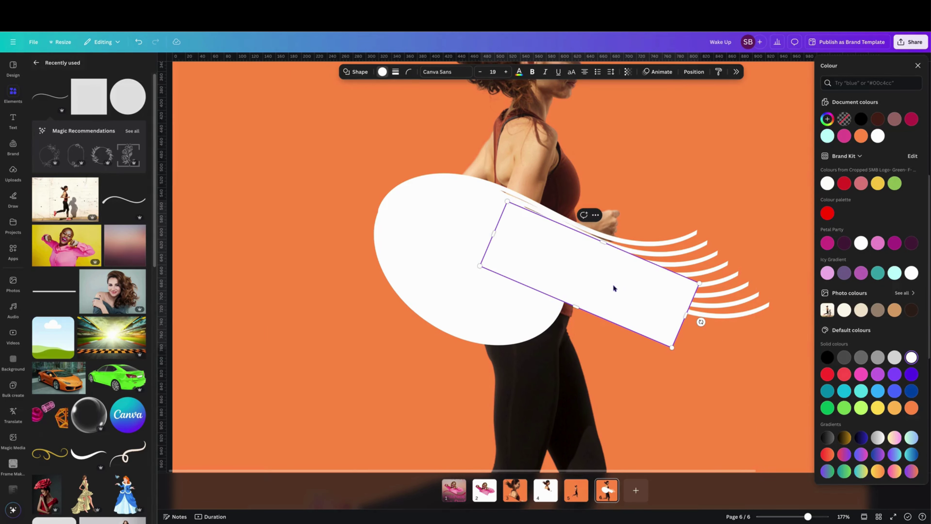
{"action": "left_click_drag", "start_coordinate": [614, 288], "coordinate": [597, 268]}
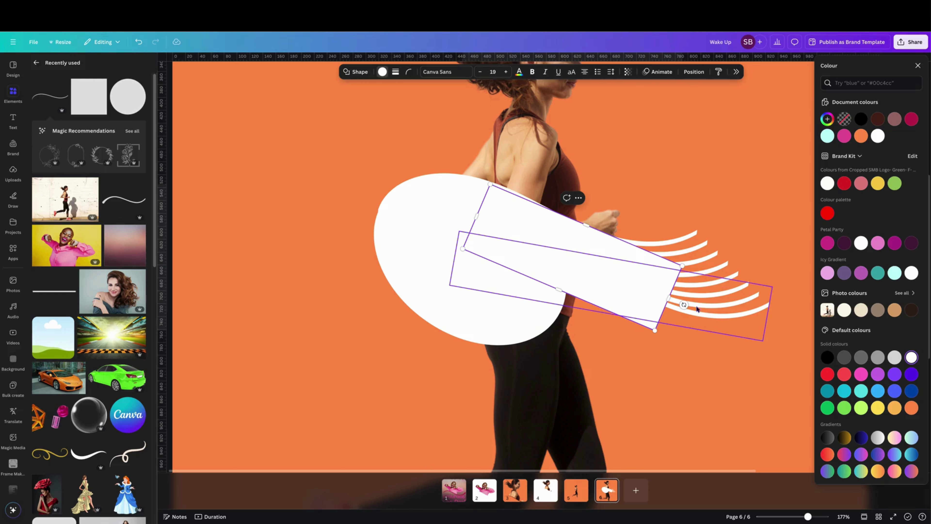
{"action": "left_click_drag", "start_coordinate": [669, 297], "coordinate": [518, 264]}
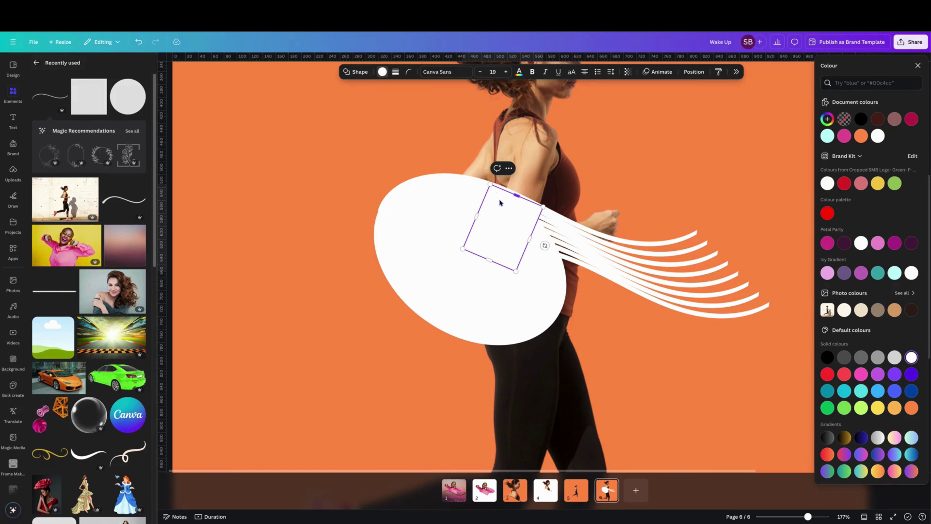
Step: Move the white bar down over the oval
{"action": "left_click", "coordinate": [478, 271]}
{"action": "left_click", "coordinate": [487, 235]}
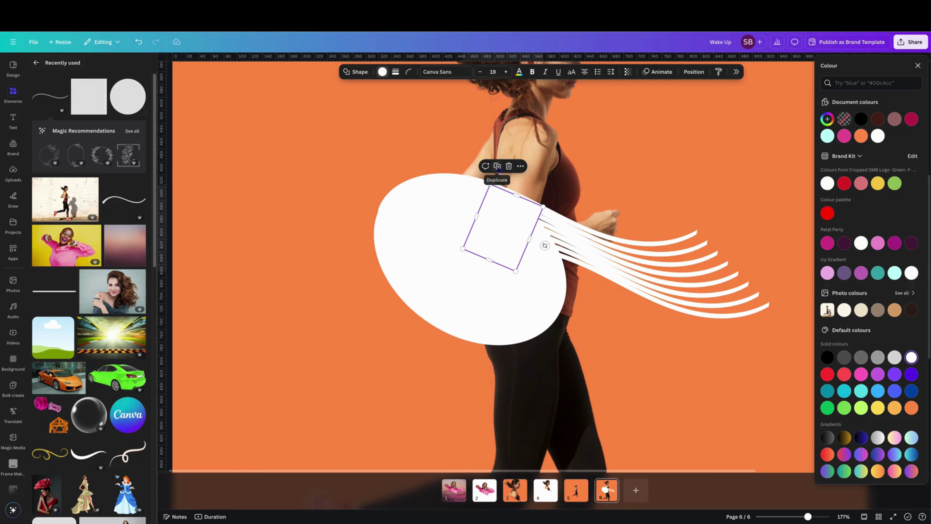
{"action": "left_click_drag", "start_coordinate": [488, 235], "coordinate": [790, 353]}
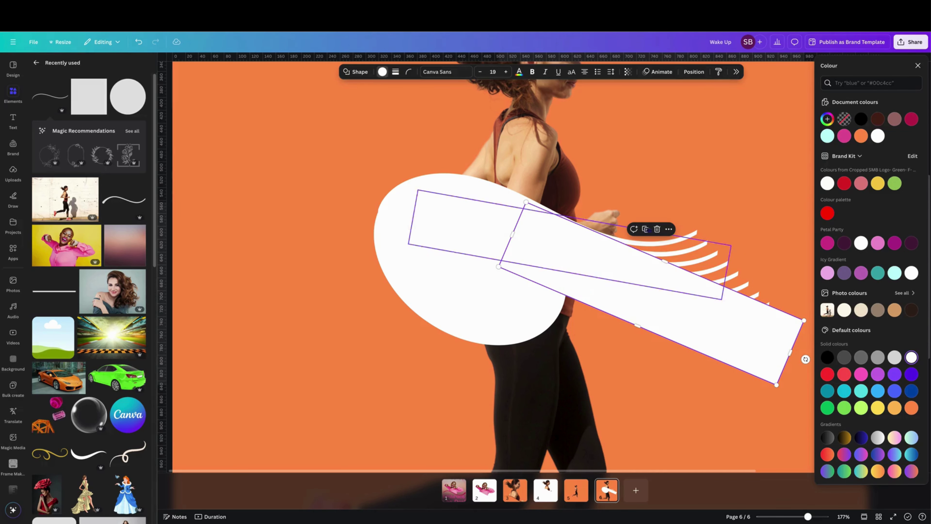
Step: Duplicate the bar, rotate the copy nearly horizontal and narrow it along the tail
{"action": "left_click", "coordinate": [645, 230]}
{"action": "left_click_drag", "start_coordinate": [752, 225], "coordinate": [589, 315]}
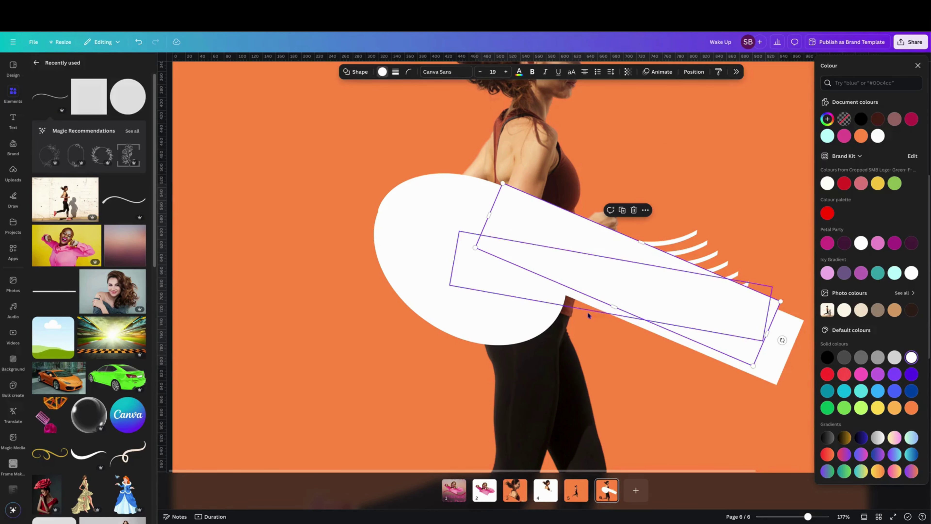
{"action": "left_click_drag", "start_coordinate": [782, 340], "coordinate": [784, 262]}
{"action": "mouse_move", "coordinate": [678, 265]}
{"action": "left_mouse_down"}
{"action": "mouse_move", "coordinate": [670, 276]}
{"action": "mouse_move", "coordinate": [672, 268]}
{"action": "left_mouse_up"}
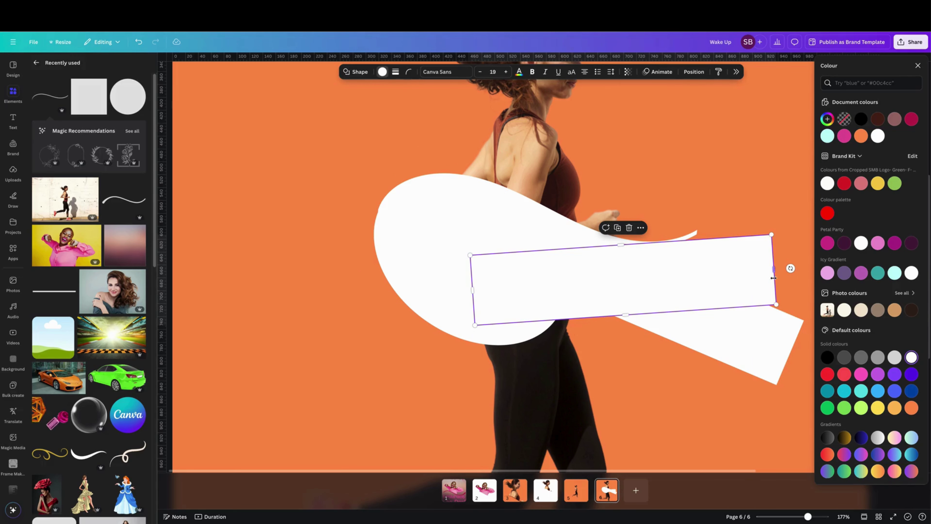
{"action": "left_click_drag", "start_coordinate": [790, 268], "coordinate": [788, 283]}
{"action": "left_click_drag", "start_coordinate": [634, 272], "coordinate": [634, 270]}
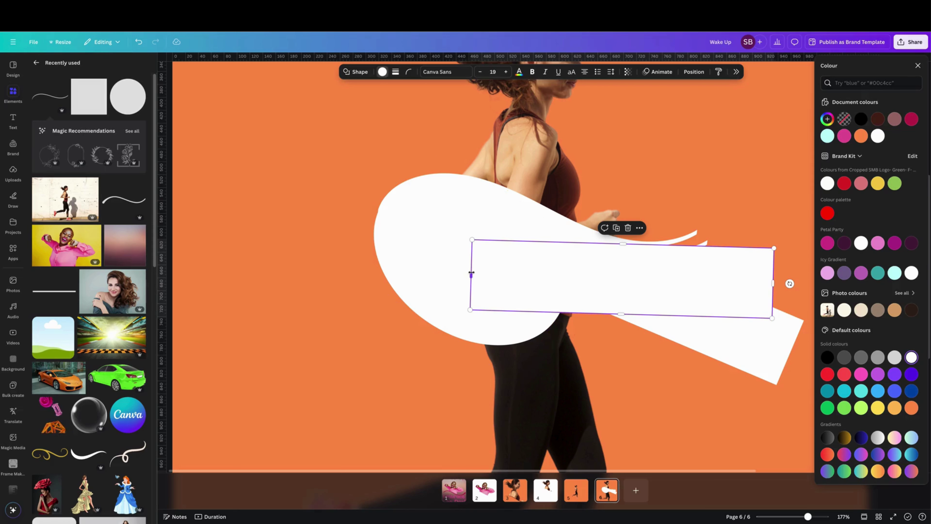
{"action": "left_click_drag", "start_coordinate": [470, 274], "coordinate": [595, 286]}
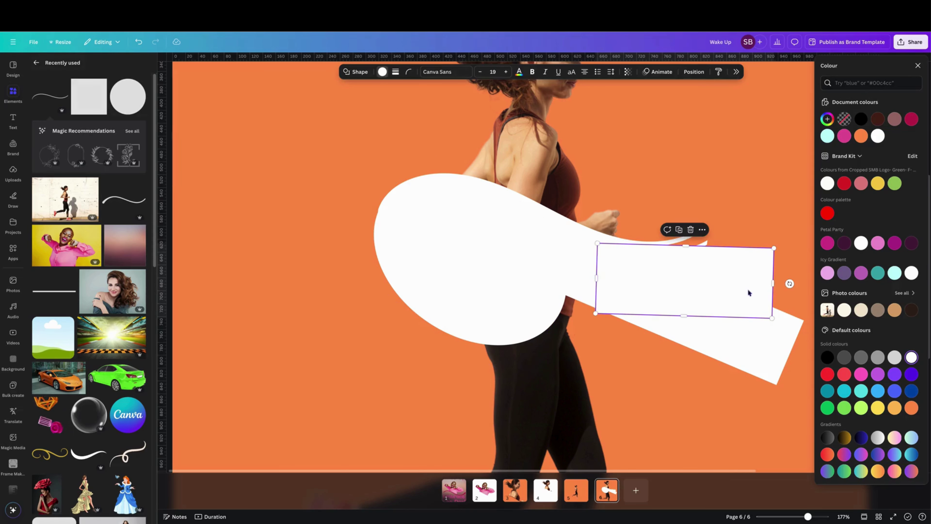
Step: Add another rectangle copy and tilt it anticlockwise to extend the tail
{"action": "left_click", "coordinate": [679, 229]}
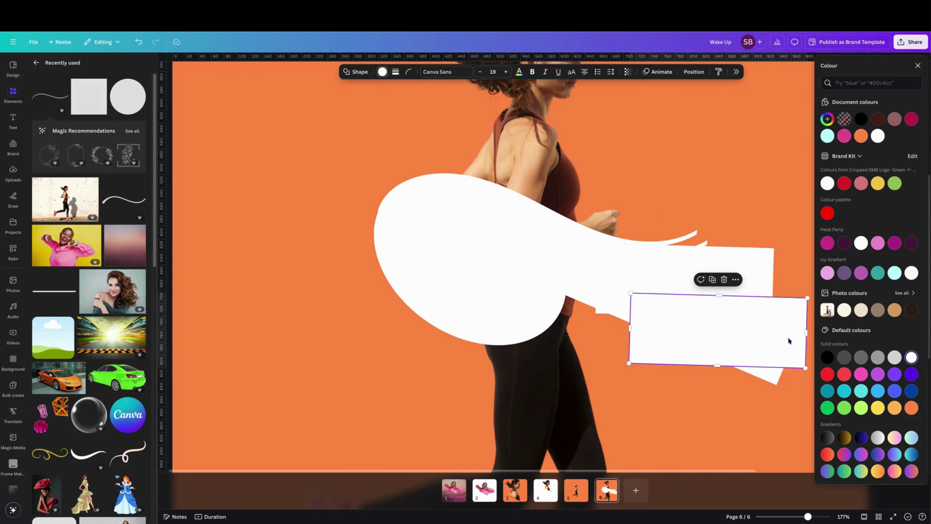
{"action": "left_click_drag", "start_coordinate": [787, 335], "coordinate": [796, 277]}
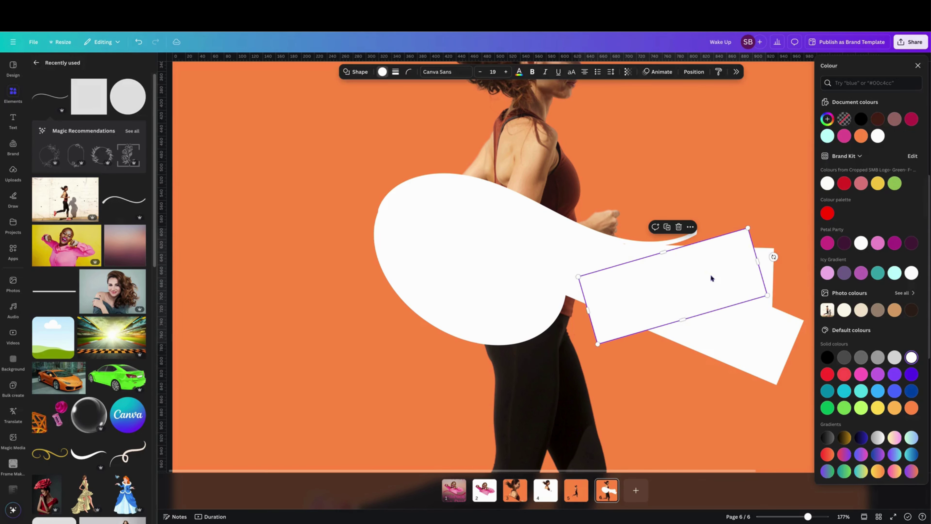
{"action": "left_click_drag", "start_coordinate": [713, 276], "coordinate": [715, 274]}
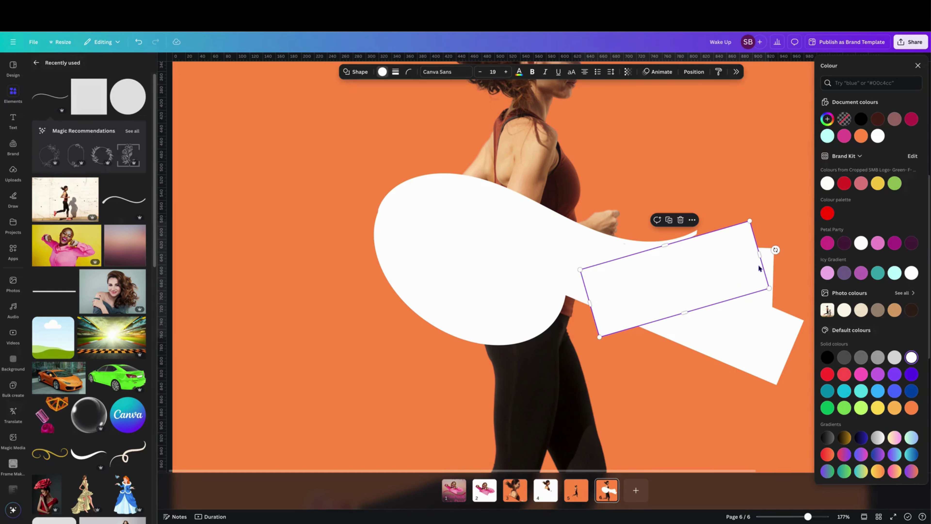
{"action": "left_click_drag", "start_coordinate": [776, 251], "coordinate": [776, 237]}
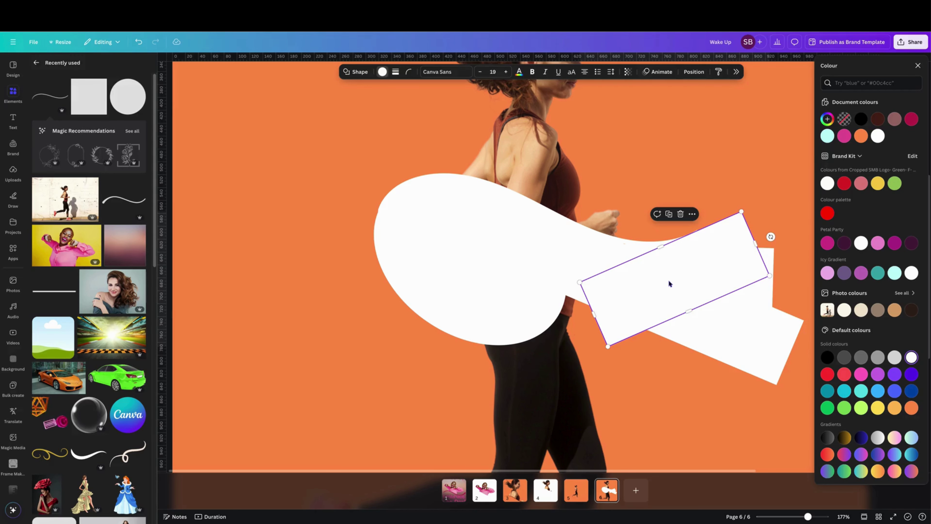
{"action": "scroll", "coordinate": [669, 282], "scroll_direction": "down", "scroll_amount": 1}
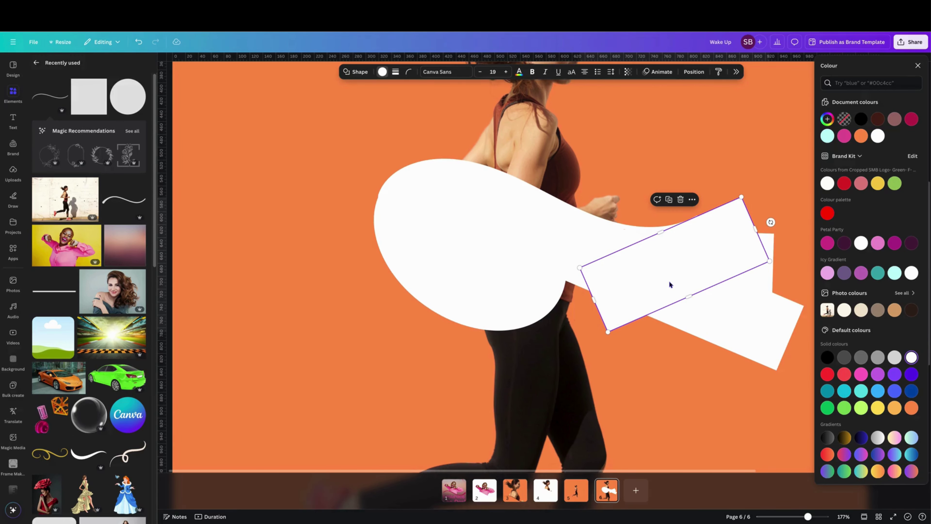
Step: Turn a white rectangle horizontal and stretch it to the page edges and past the bottom
{"action": "left_click", "coordinate": [716, 242]}
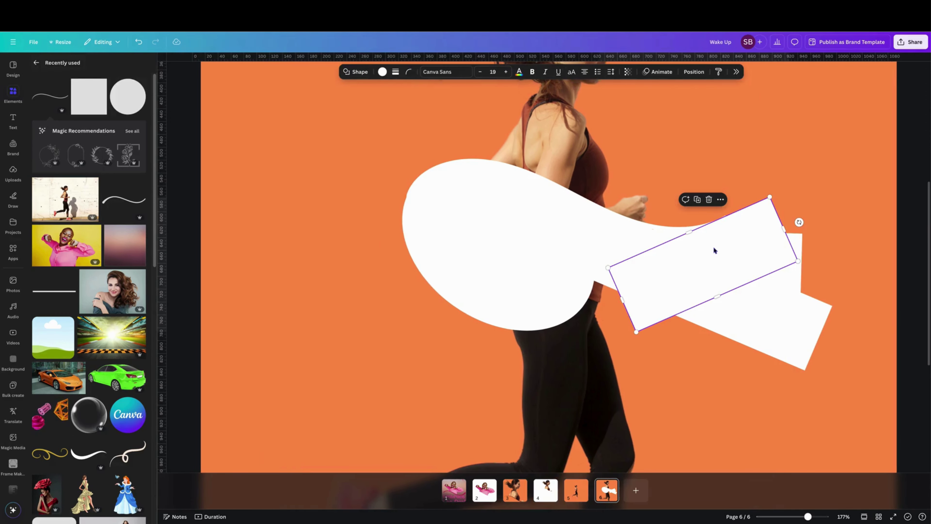
{"action": "left_click_drag", "start_coordinate": [714, 248], "coordinate": [713, 249]}
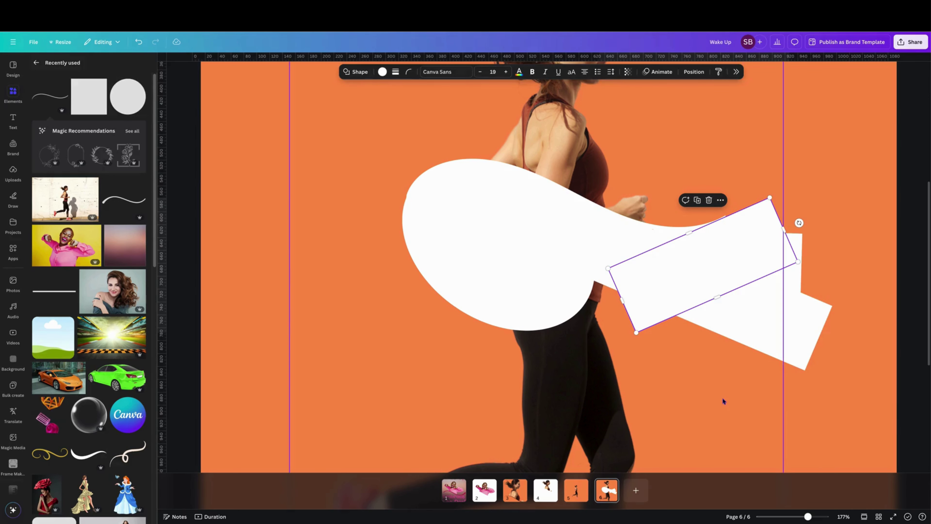
{"action": "left_click", "coordinate": [702, 371]}
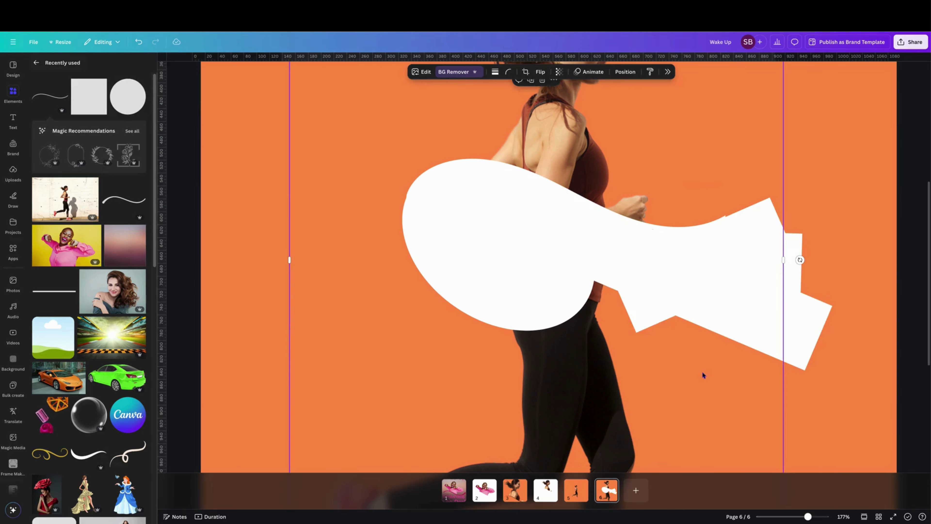
{"action": "left_click", "coordinate": [704, 273]}
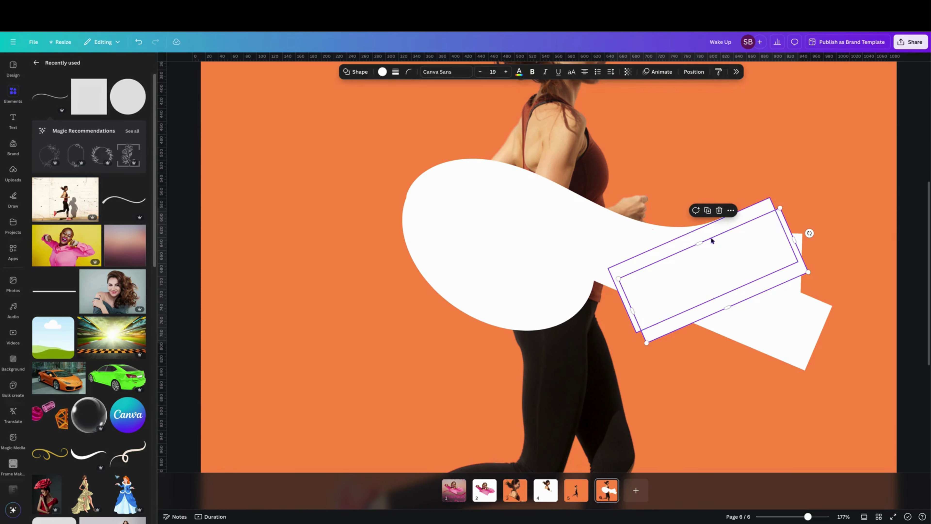
{"action": "left_click_drag", "start_coordinate": [740, 280], "coordinate": [630, 321]}
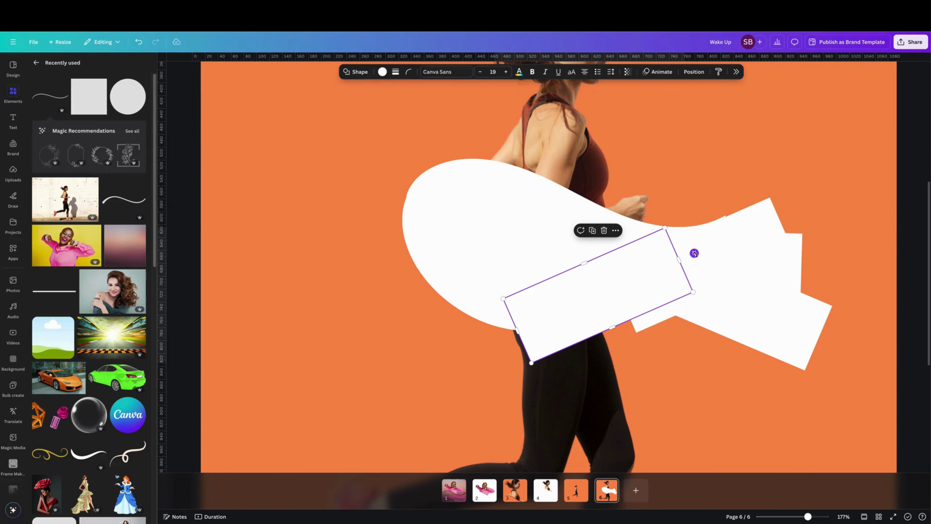
{"action": "left_click_drag", "start_coordinate": [695, 253], "coordinate": [691, 294]}
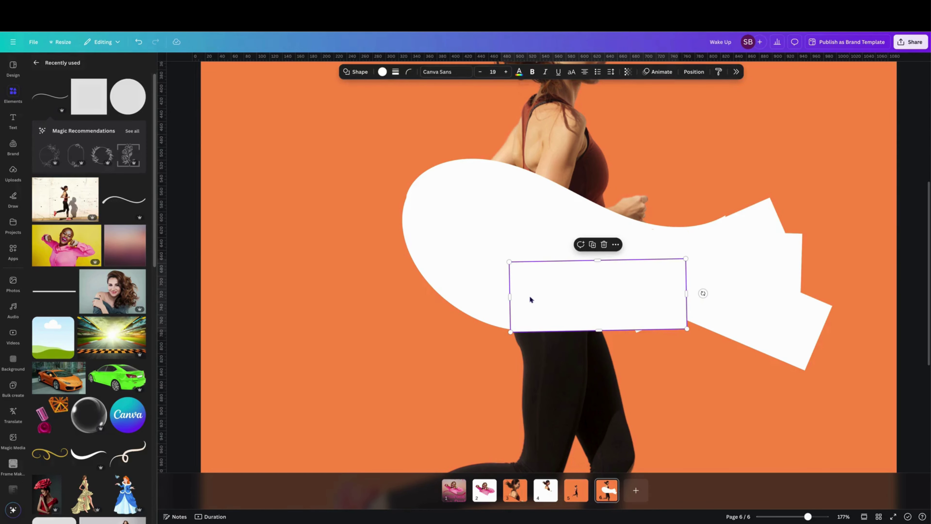
{"action": "left_click_drag", "start_coordinate": [509, 295], "coordinate": [389, 282]}
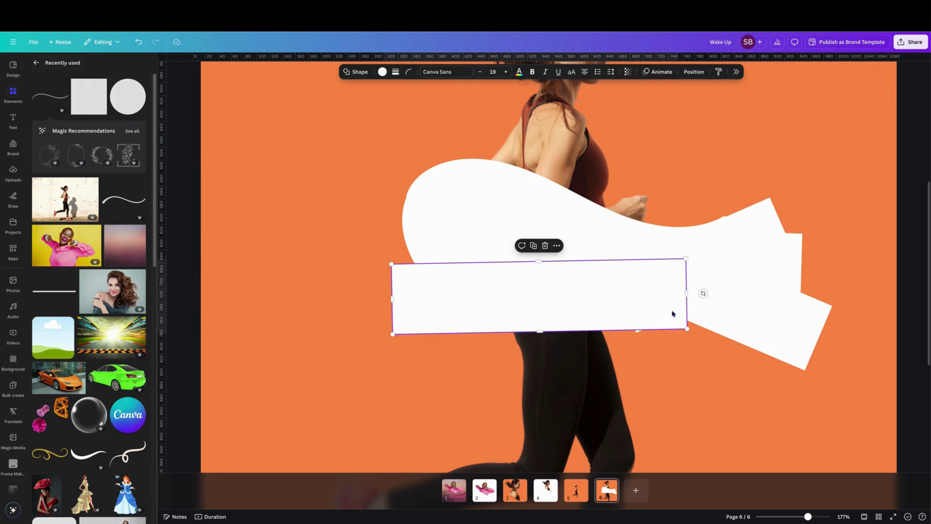
{"action": "left_click_drag", "start_coordinate": [687, 293], "coordinate": [897, 293]}
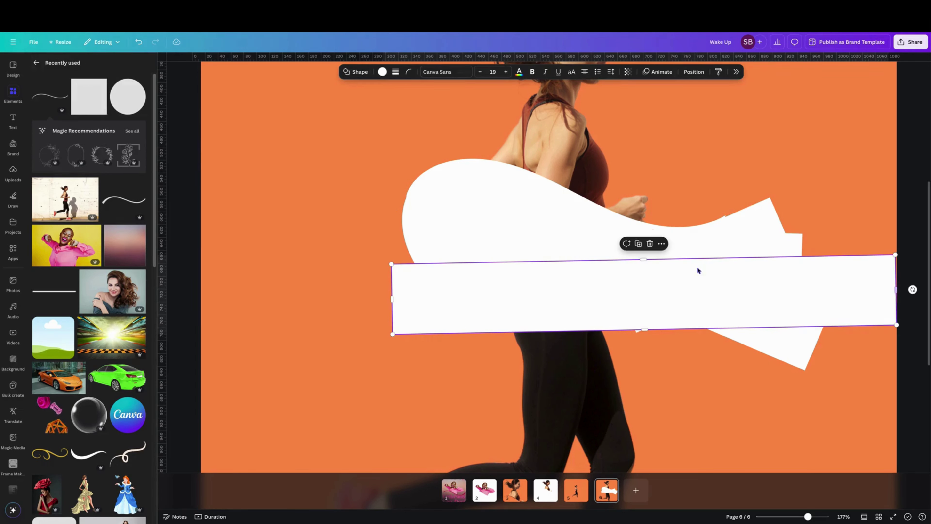
{"action": "left_click_drag", "start_coordinate": [641, 259], "coordinate": [645, 227]}
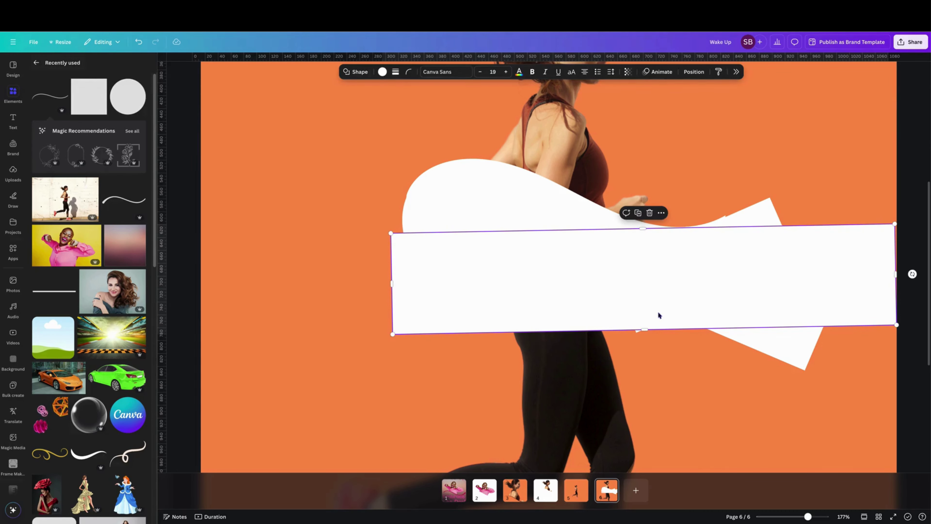
{"action": "left_click", "coordinate": [681, 378]}
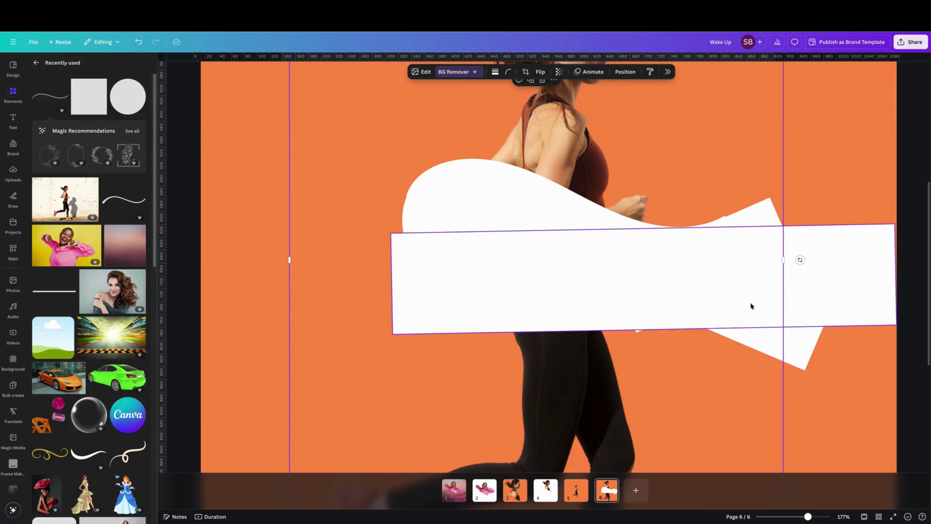
{"action": "left_click", "coordinate": [677, 316]}
{"action": "left_click_drag", "start_coordinate": [642, 328], "coordinate": [636, 493]}
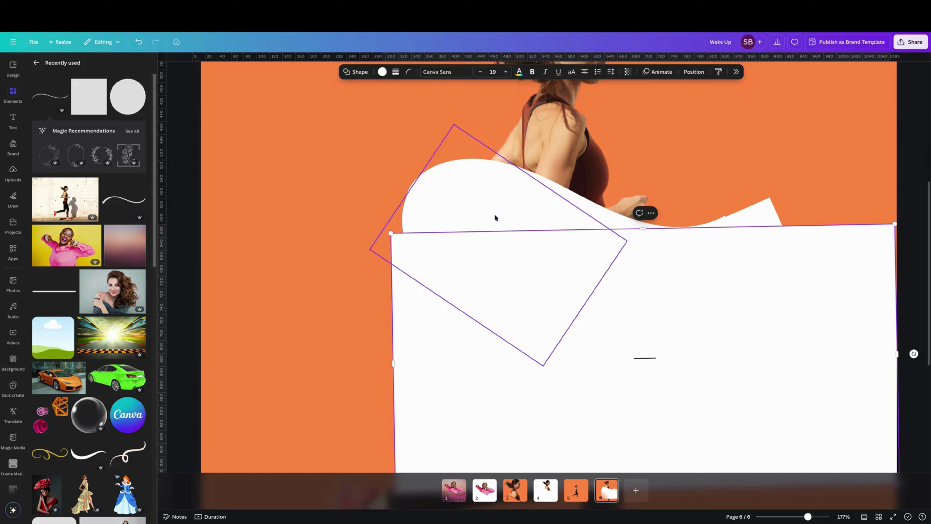
Step: Slim the small tilted white rectangle and rotate it to about -121° to form a peak
{"action": "left_click", "coordinate": [344, 241]}
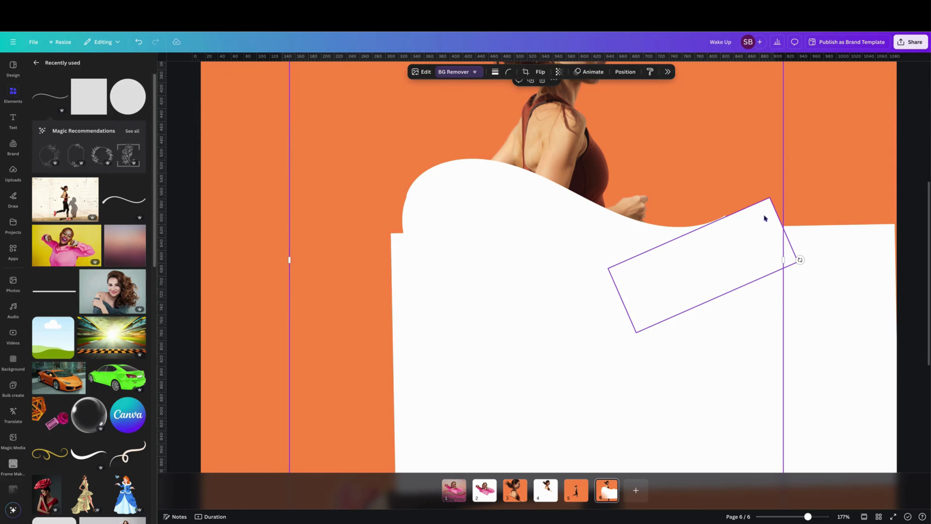
{"action": "left_click", "coordinate": [748, 220]}
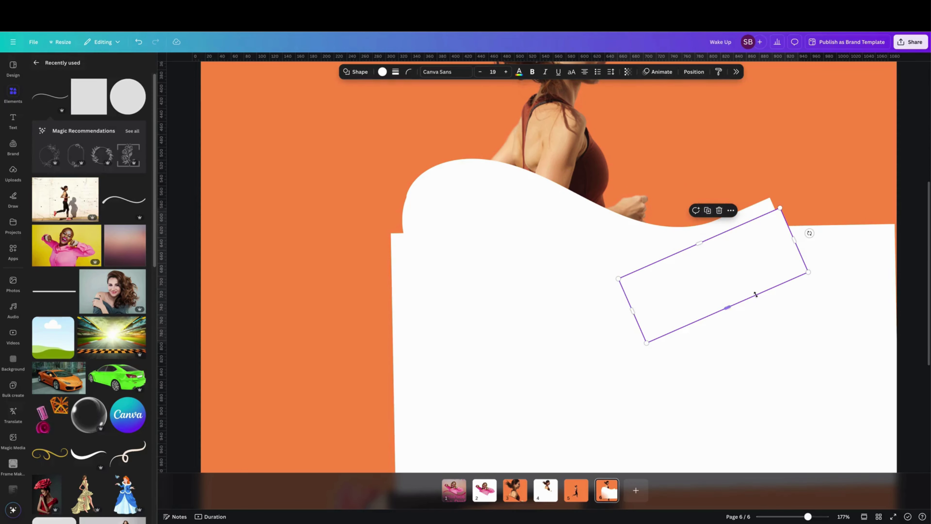
{"action": "left_click_drag", "start_coordinate": [754, 294], "coordinate": [753, 264]}
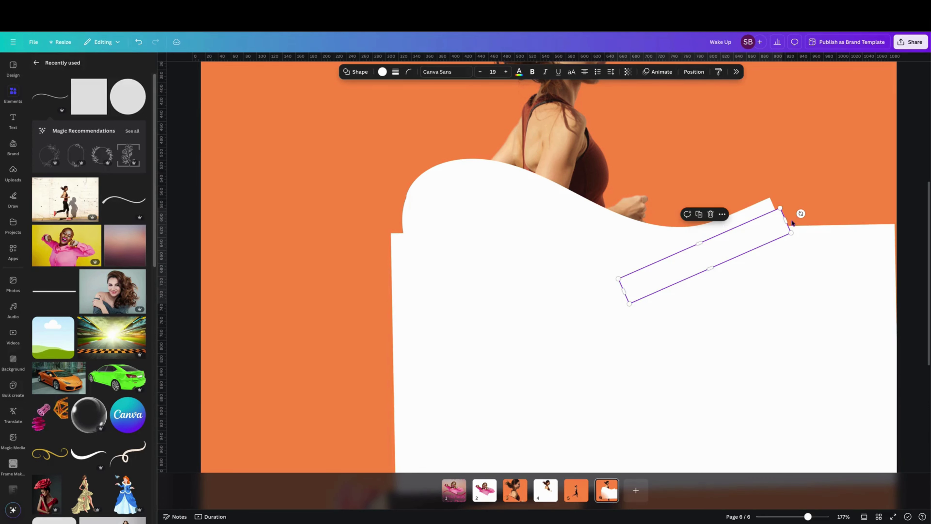
{"action": "left_click_drag", "start_coordinate": [801, 213], "coordinate": [784, 178]}
{"action": "left_click", "coordinate": [813, 251]}
{"action": "double_click", "coordinate": [809, 250]}
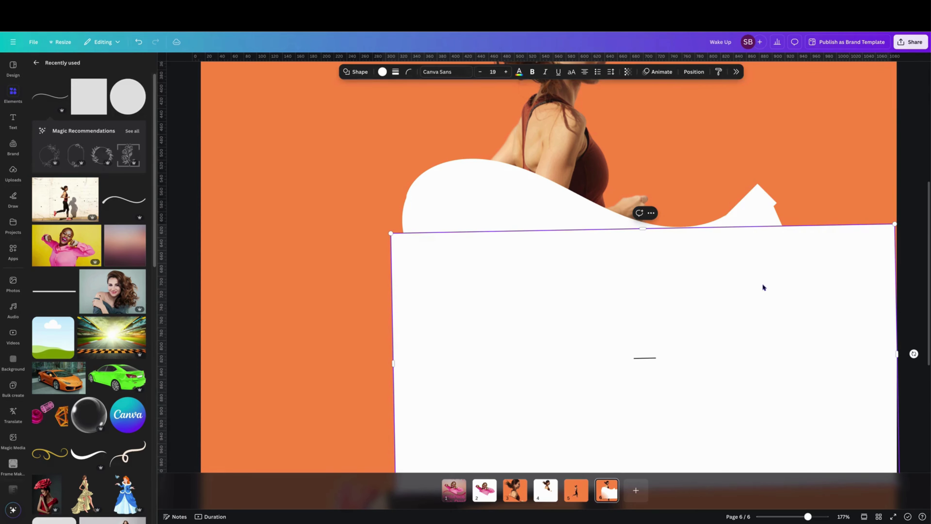
Step: Download only page 6 as a PNG at the maximum size of 3.125
{"action": "left_click", "coordinate": [834, 124]}
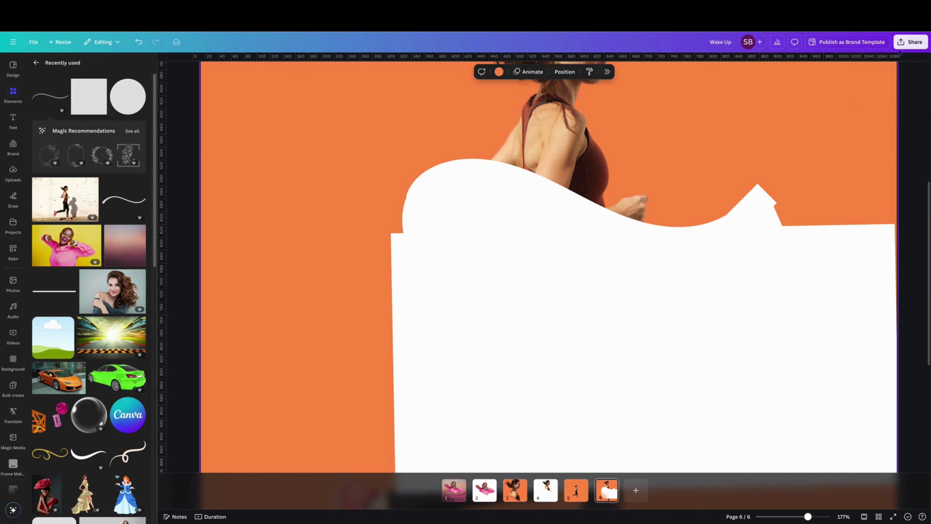
{"action": "left_click", "coordinate": [910, 42]}
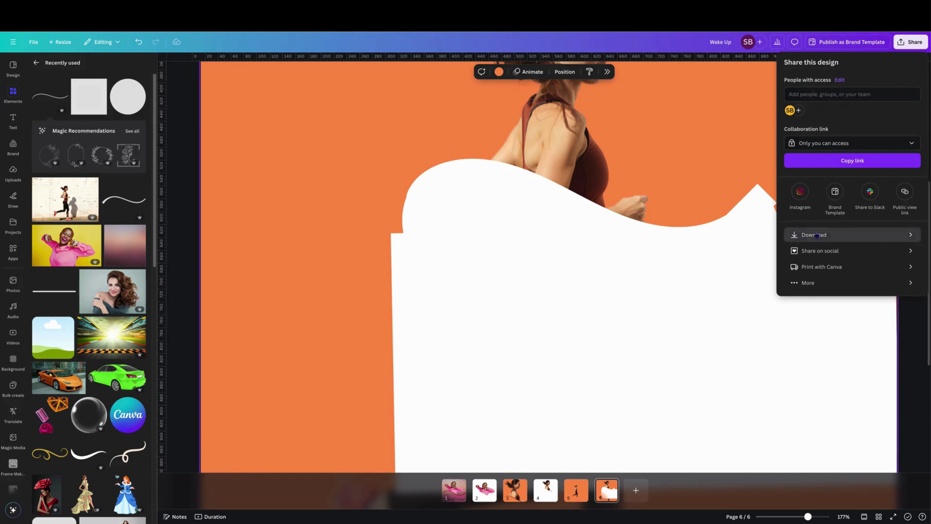
{"action": "left_click", "coordinate": [817, 236]}
{"action": "left_click_drag", "start_coordinate": [816, 118], "coordinate": [898, 118]}
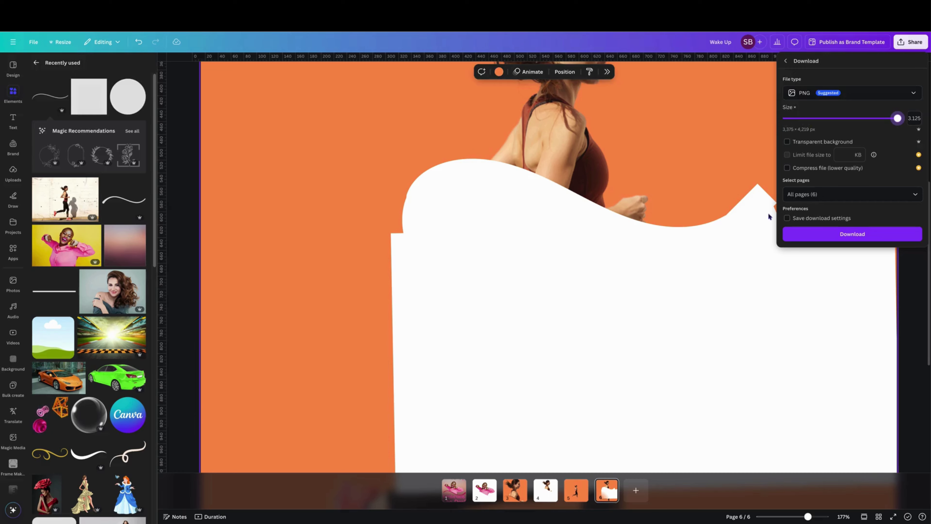
{"action": "left_click", "coordinate": [817, 194]}
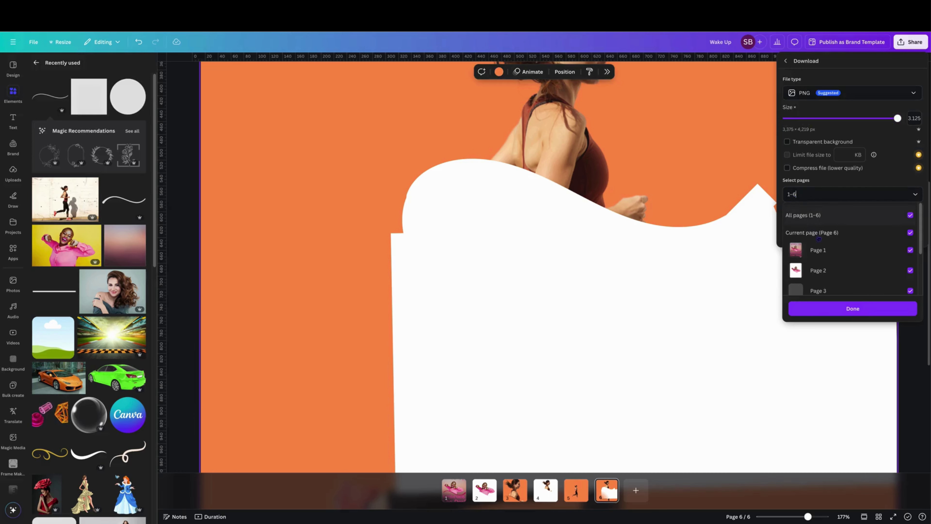
{"action": "left_click", "coordinate": [816, 216]}
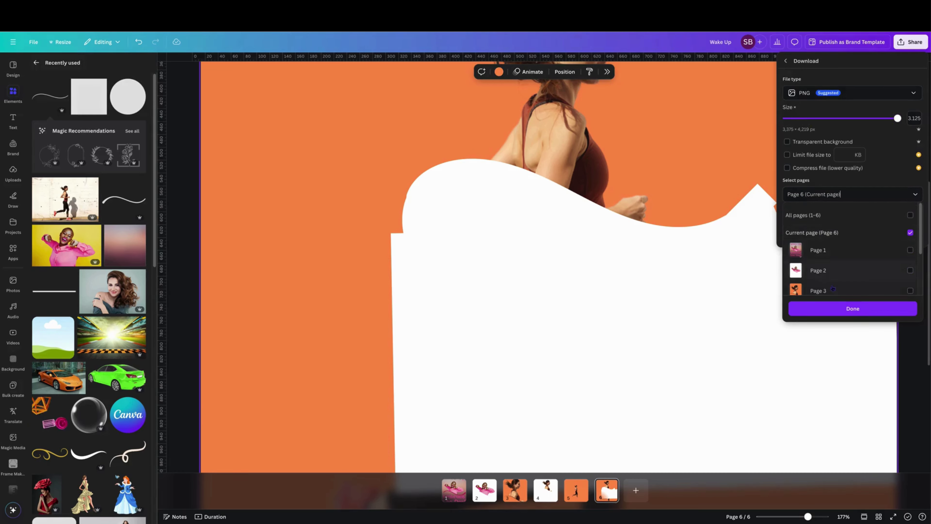
{"action": "left_click", "coordinate": [834, 309]}
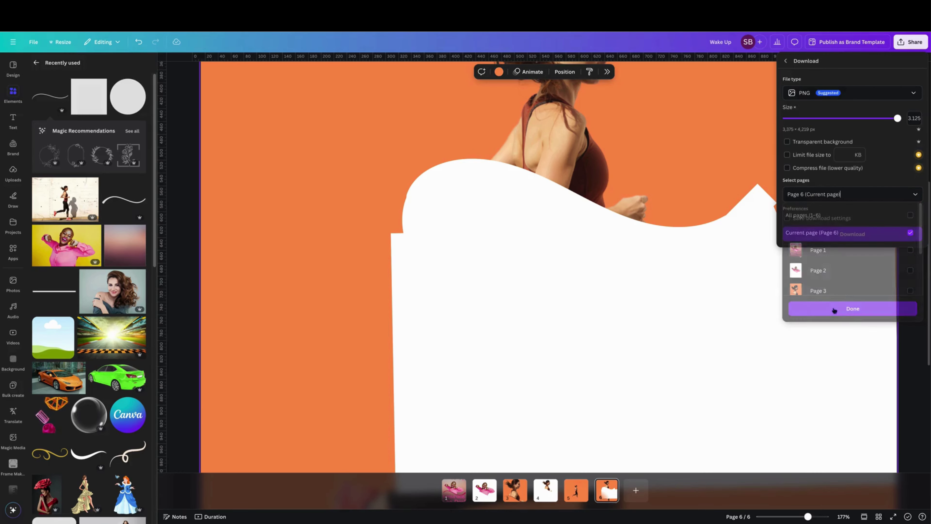
{"action": "left_click", "coordinate": [863, 233]}
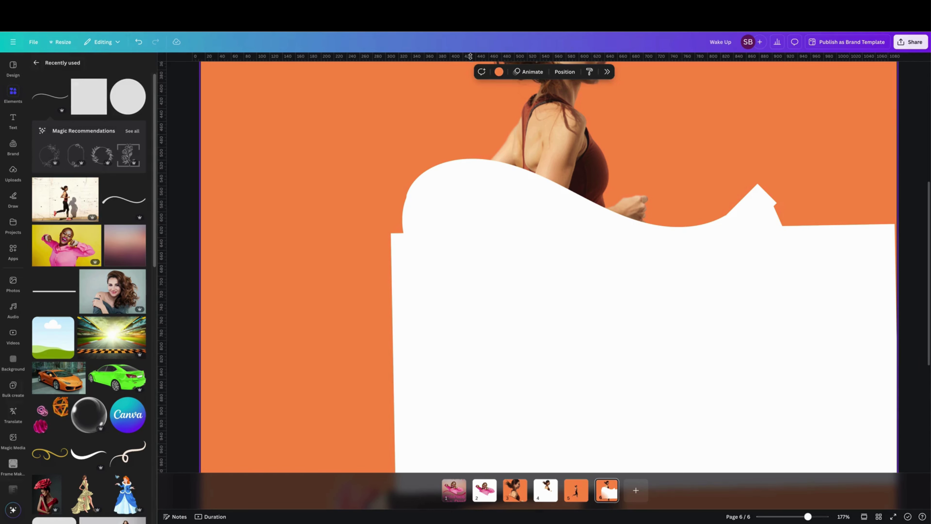
Step: Turn page 6's background from orange to white and reopen the PNG download settings
{"action": "left_click", "coordinate": [499, 72]}
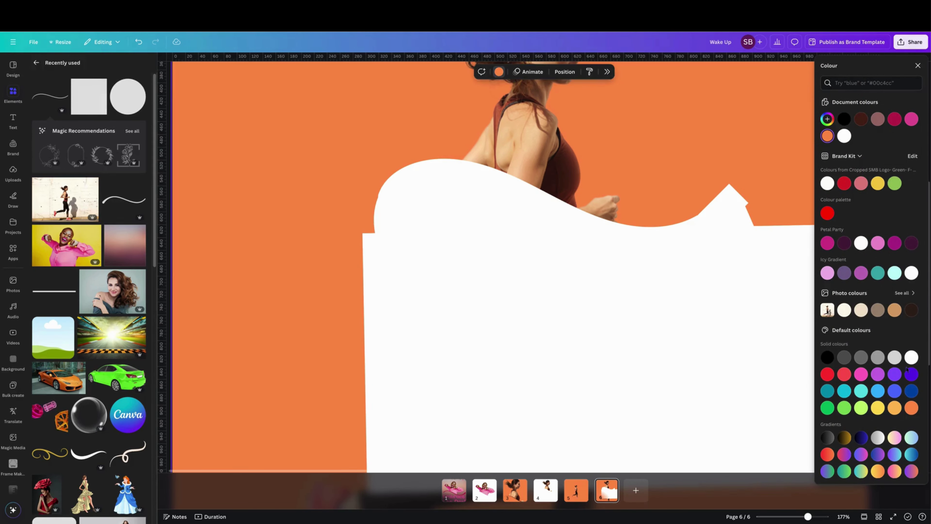
{"action": "left_click", "coordinate": [911, 357]}
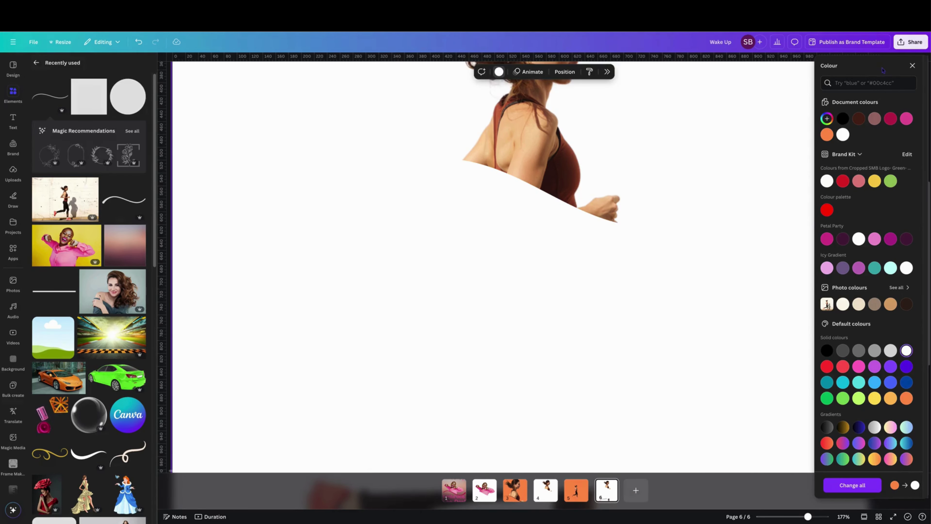
{"action": "left_click", "coordinate": [911, 41]}
{"action": "left_click", "coordinate": [814, 234]}
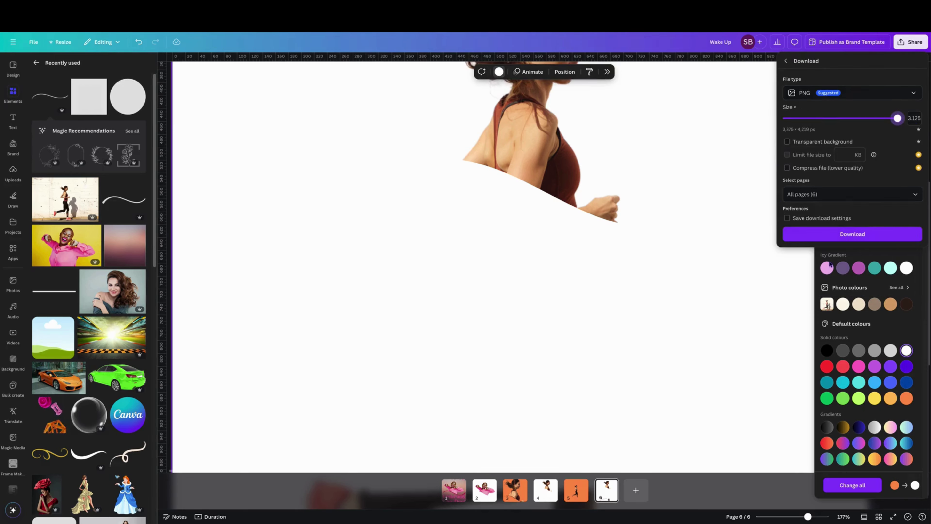
Step: Download all six pages as 3.125-size PNGs and exit full screen to reveal Finder
{"action": "left_click", "coordinate": [817, 234]}
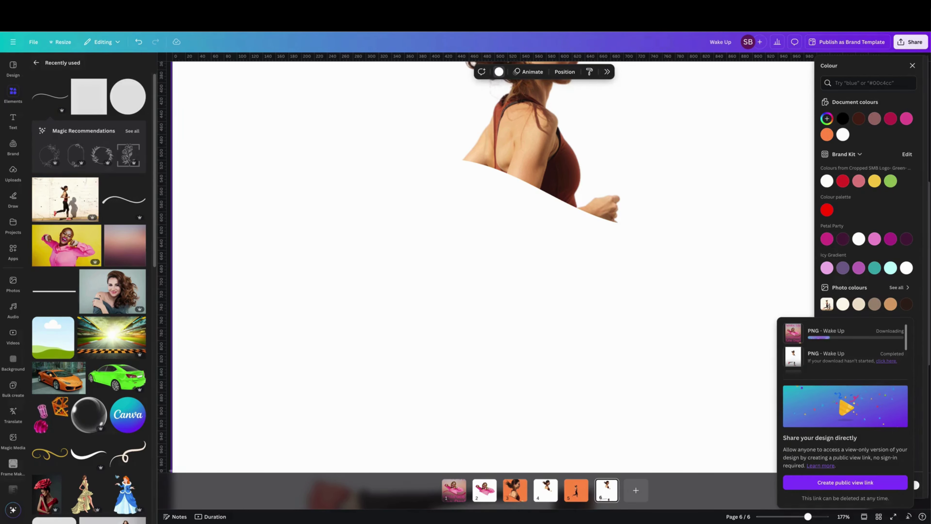
{"action": "key", "text": "ctrl+super+f"}
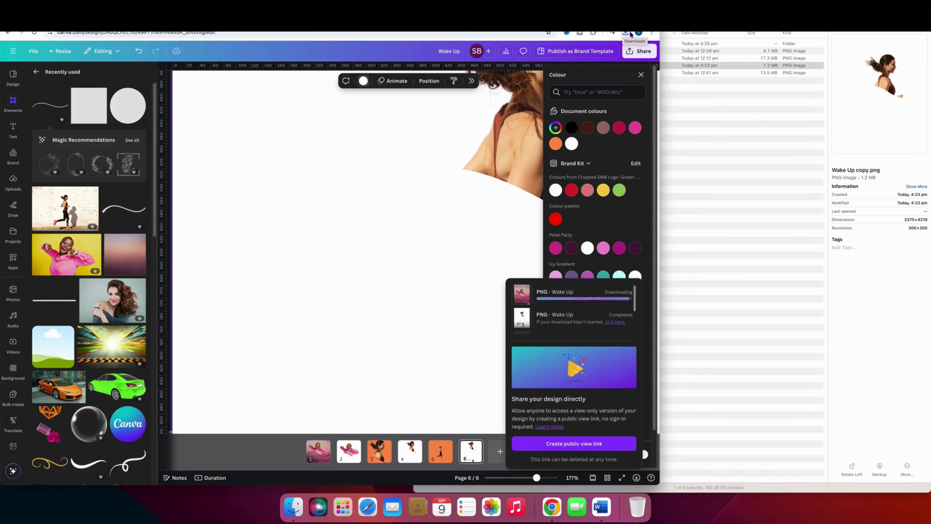
Step: Check the browser's recent downloads, add a blank page after page 6, and go to page 5
{"action": "left_click", "coordinate": [630, 33]}
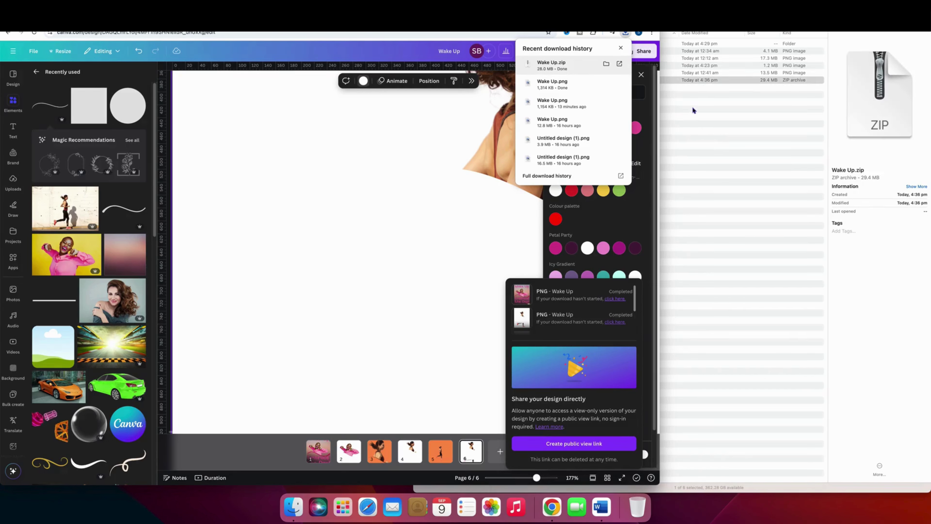
{"action": "left_click", "coordinate": [501, 451]}
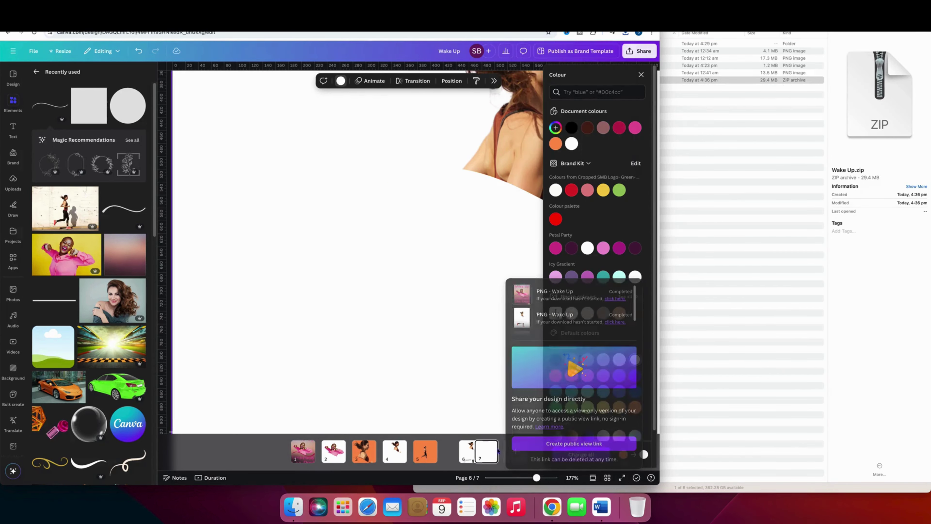
{"action": "left_click", "coordinate": [424, 453]}
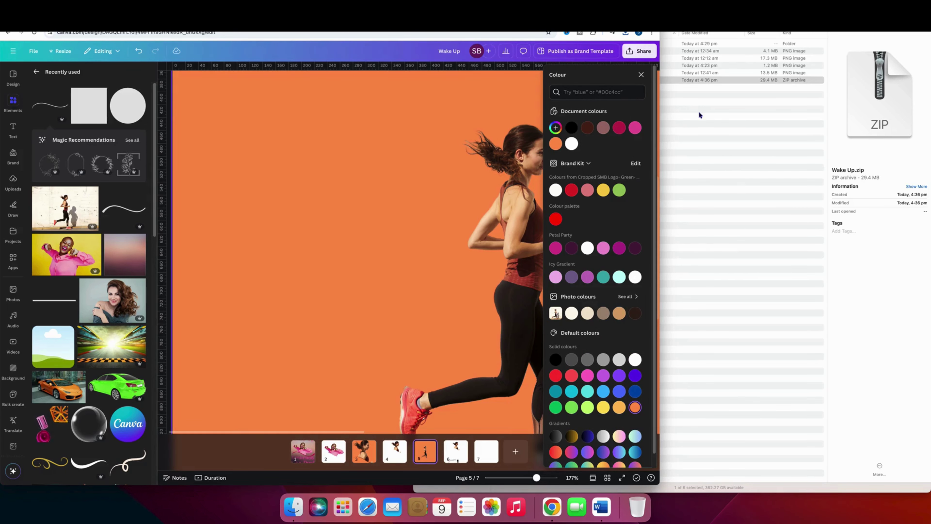
Step: Unzip Wake Up.zip in Finder and drag 6.png from the Wake Up folder onto page 5
{"action": "left_click", "coordinate": [607, 79]}
{"action": "double_click", "coordinate": [515, 80]}
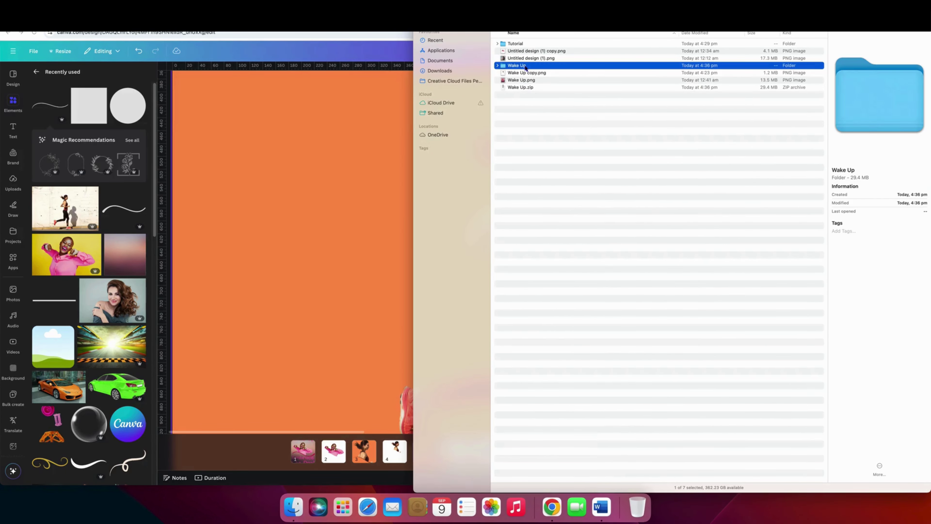
{"action": "double_click", "coordinate": [525, 66]}
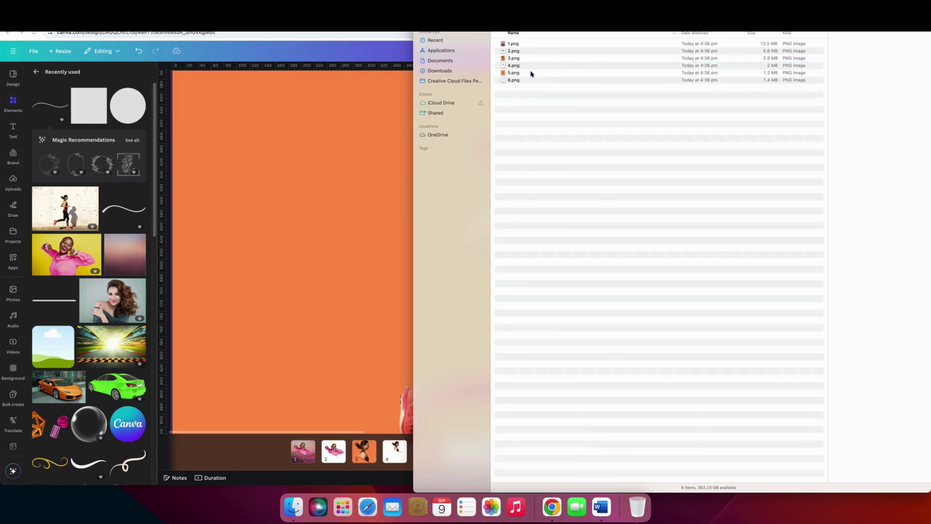
{"action": "left_click", "coordinate": [515, 81]}
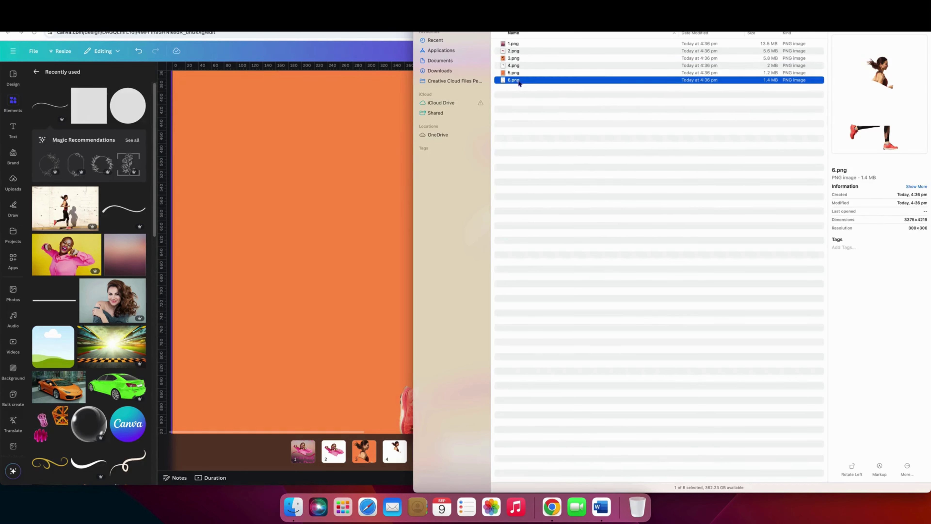
{"action": "left_click_drag", "start_coordinate": [519, 81], "coordinate": [366, 186]}
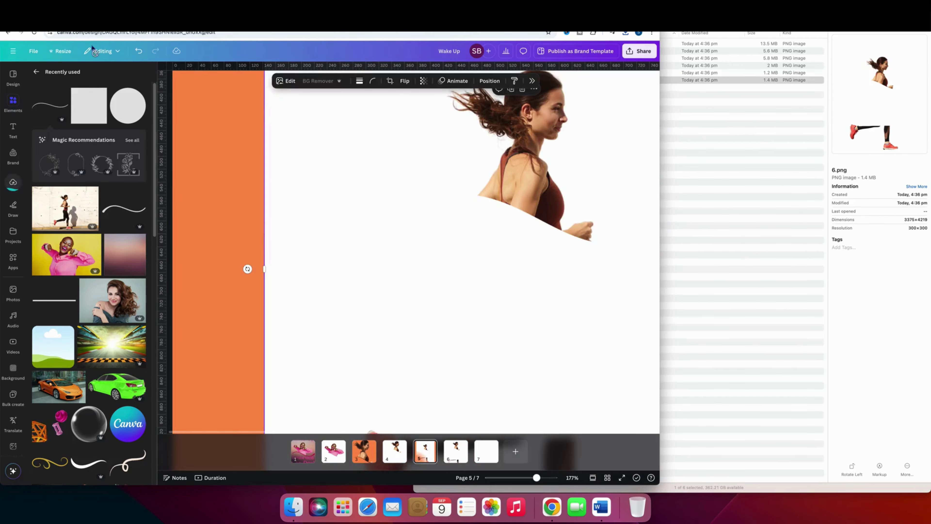
Step: Return to full screen and replace the original runner image with the imported 6.png
{"action": "key", "text": "ctrl+super+f"}
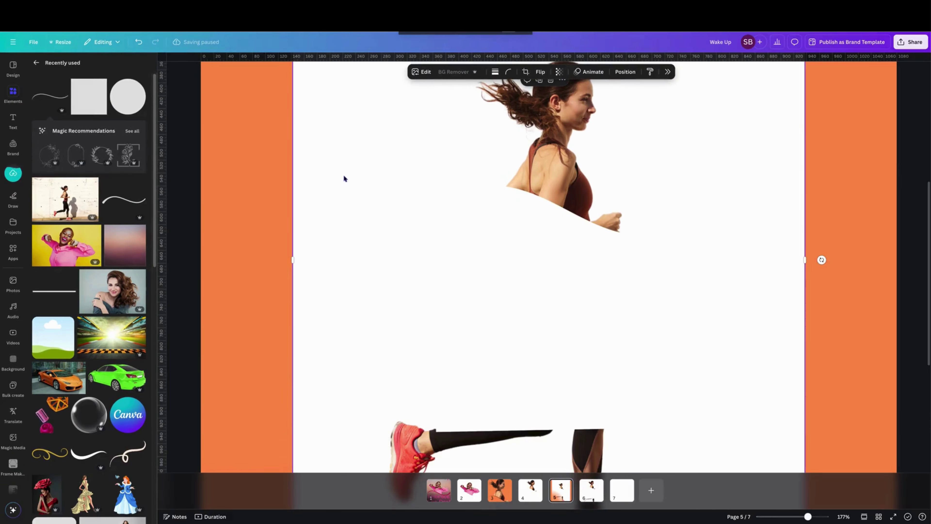
{"action": "left_click_drag", "start_coordinate": [691, 125], "coordinate": [341, 166]}
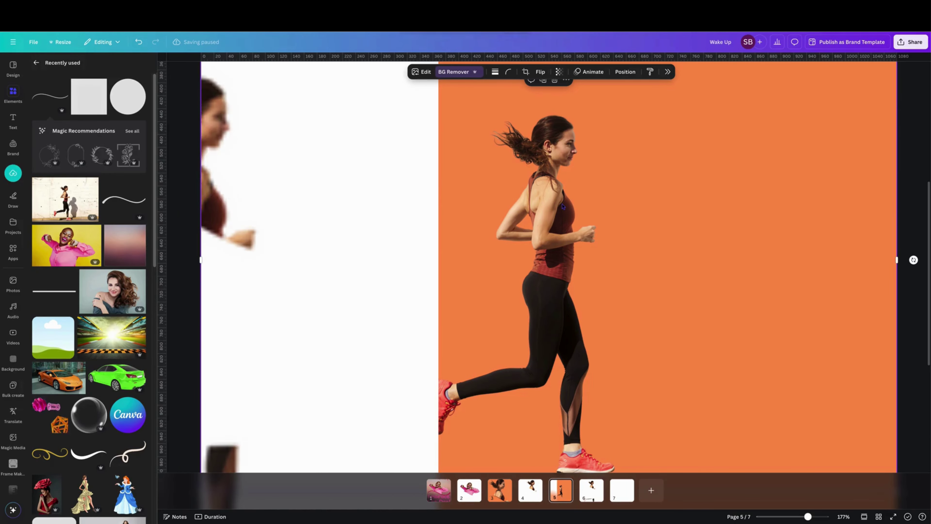
{"action": "key", "text": "Delete"}
{"action": "left_click", "coordinate": [306, 181]}
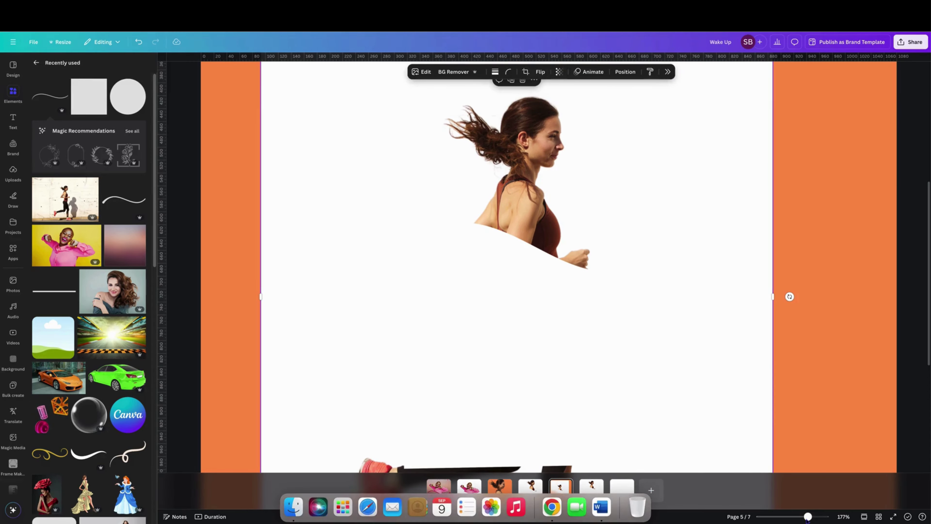
Step: Centre the runner image on page 5 and stretch it to fill the 1080 × 1350 px page
{"action": "left_click_drag", "start_coordinate": [808, 517], "coordinate": [785, 516]}
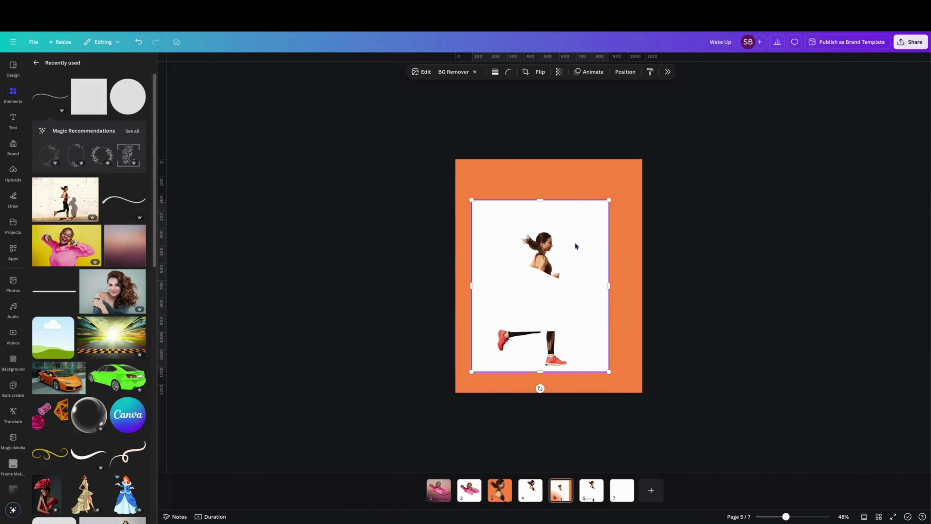
{"action": "left_click", "coordinate": [627, 71]}
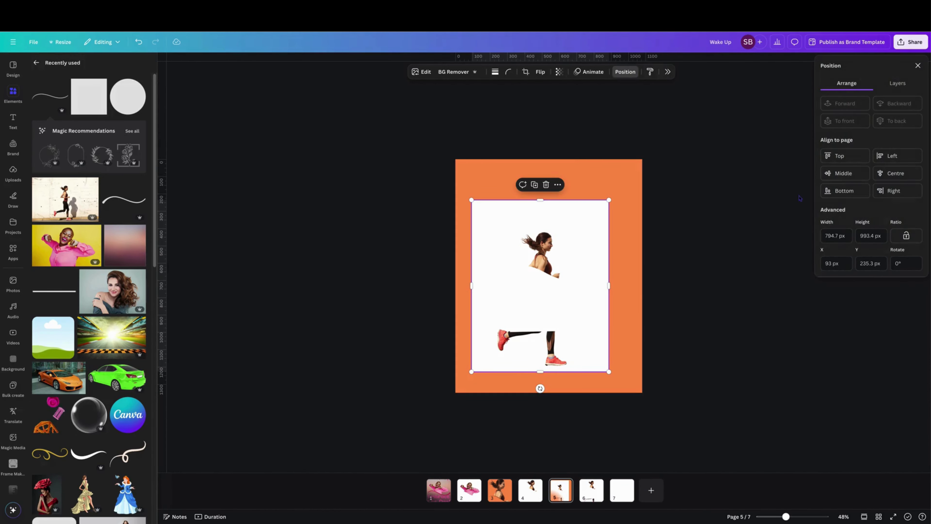
{"action": "left_click", "coordinate": [843, 173]}
{"action": "left_click", "coordinate": [891, 173]}
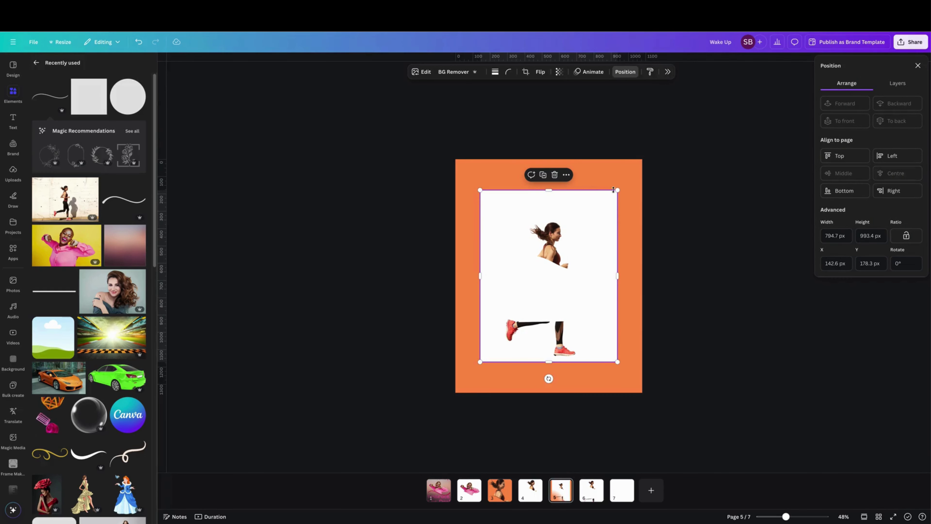
{"action": "left_click_drag", "start_coordinate": [618, 190], "coordinate": [657, 169]}
{"action": "left_click_drag", "start_coordinate": [480, 361], "coordinate": [455, 393]}
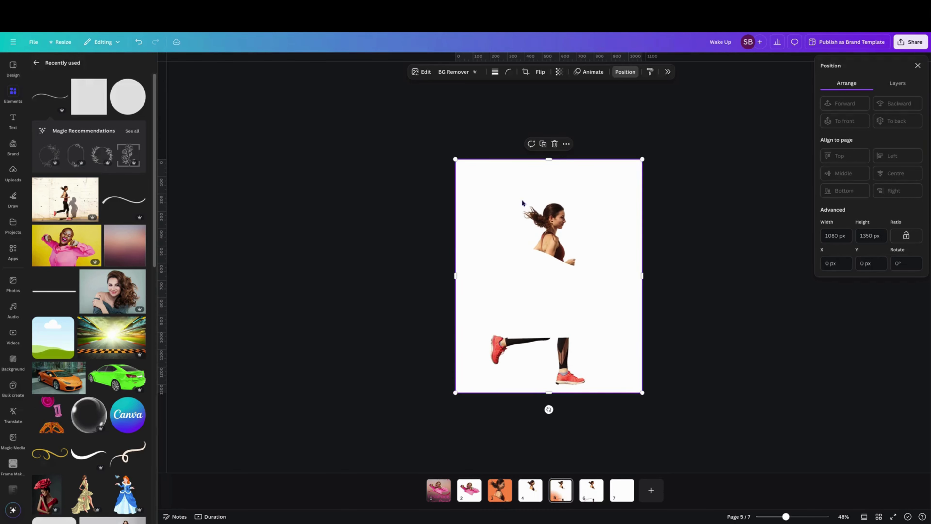
Step: Remove the runner photo's white background and erase the leftover legs and sneakers with the Erase brush
{"action": "left_click", "coordinate": [459, 76]}
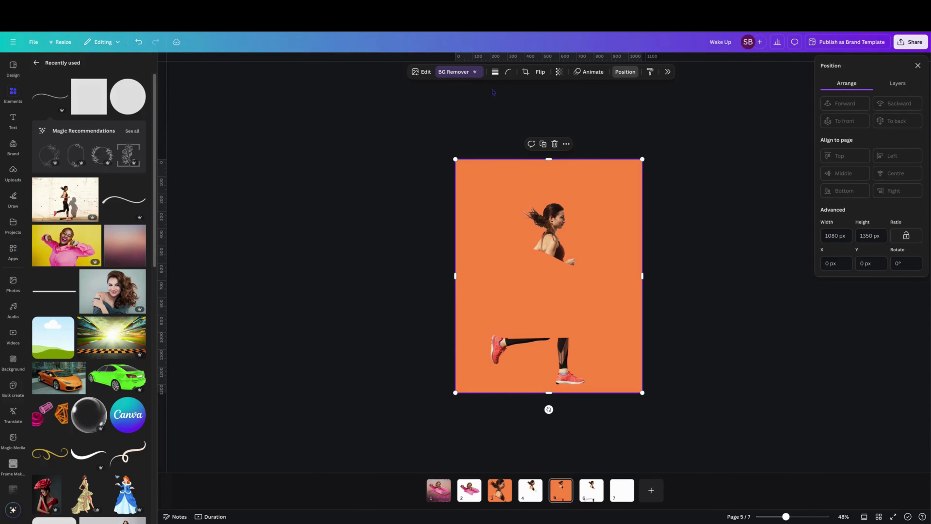
{"action": "left_click", "coordinate": [455, 72]}
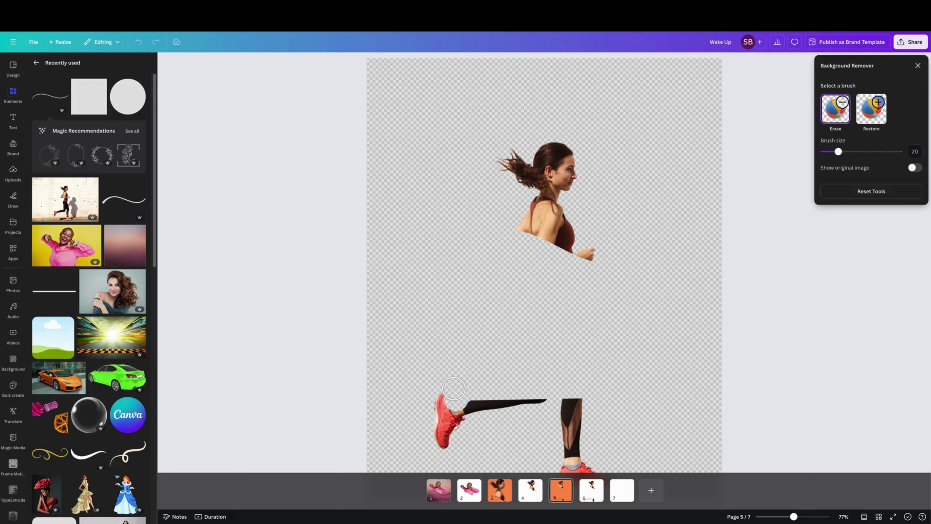
{"action": "mouse_move", "coordinate": [454, 388]}
{"action": "left_mouse_down"}
{"action": "mouse_move", "coordinate": [427, 429]}
{"action": "mouse_move", "coordinate": [448, 447]}
{"action": "mouse_move", "coordinate": [486, 405]}
{"action": "mouse_move", "coordinate": [442, 412]}
{"action": "mouse_move", "coordinate": [575, 403]}
{"action": "mouse_move", "coordinate": [563, 397]}
{"action": "mouse_move", "coordinate": [586, 412]}
{"action": "mouse_move", "coordinate": [551, 427]}
{"action": "mouse_move", "coordinate": [553, 469]}
{"action": "mouse_move", "coordinate": [596, 466]}
{"action": "mouse_move", "coordinate": [567, 440]}
{"action": "left_mouse_up"}
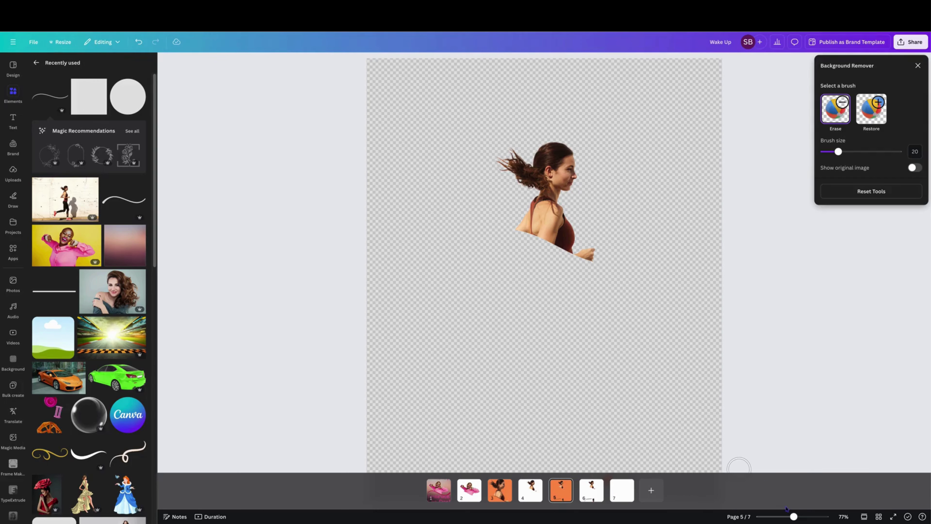
{"action": "left_click_drag", "start_coordinate": [794, 517], "coordinate": [788, 517]}
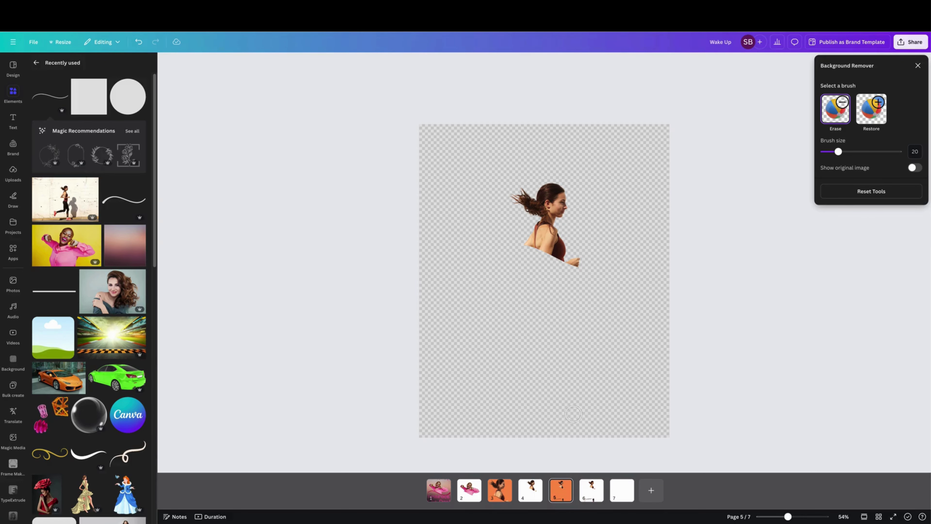
{"action": "left_click", "coordinate": [917, 65]}
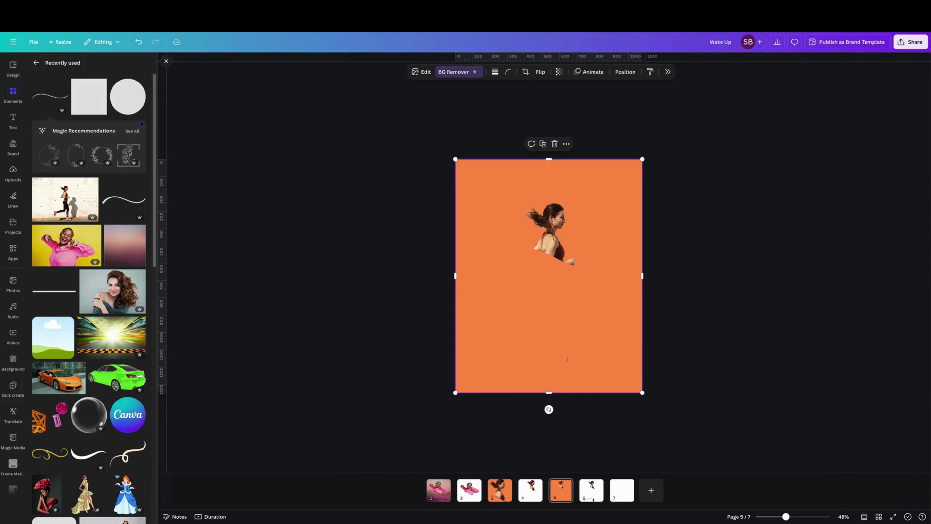
Step: Add the black wavy line from Recently used and tilt it across the runner's waist and forearm
{"action": "left_click", "coordinate": [50, 96]}
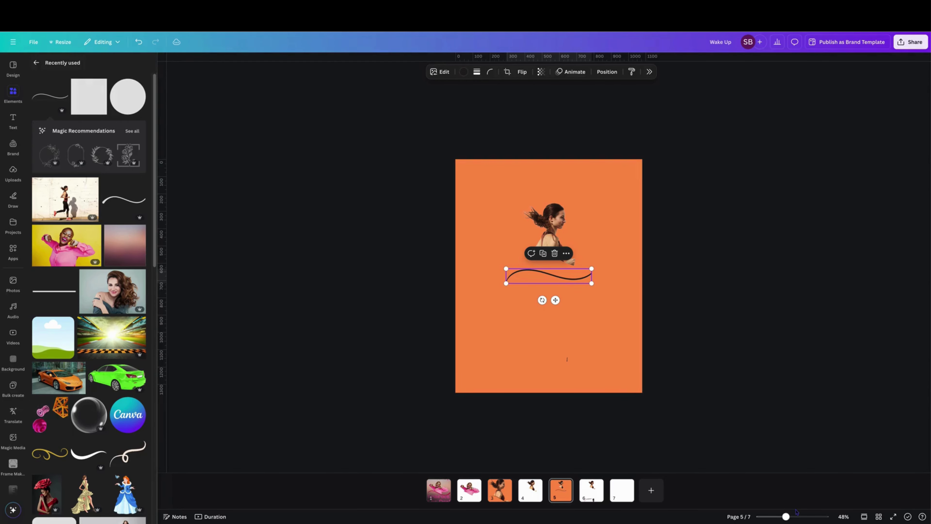
{"action": "left_click_drag", "start_coordinate": [787, 517], "coordinate": [810, 517]}
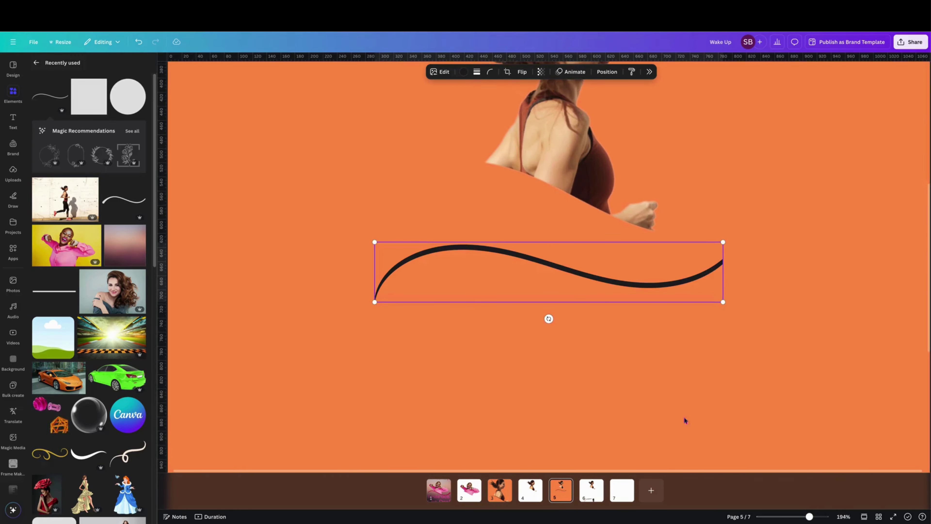
{"action": "left_click_drag", "start_coordinate": [549, 318], "coordinate": [542, 311]}
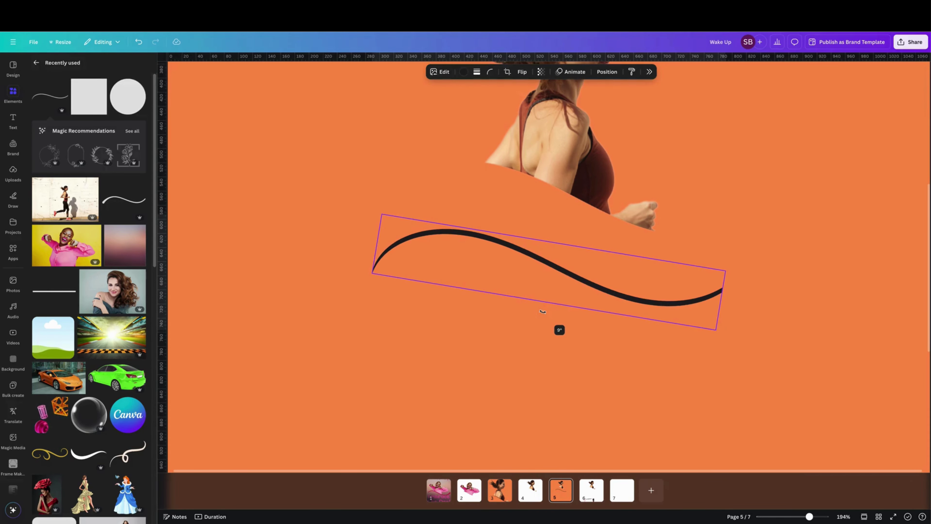
{"action": "left_click", "coordinate": [542, 311]}
{"action": "left_click", "coordinate": [541, 316]}
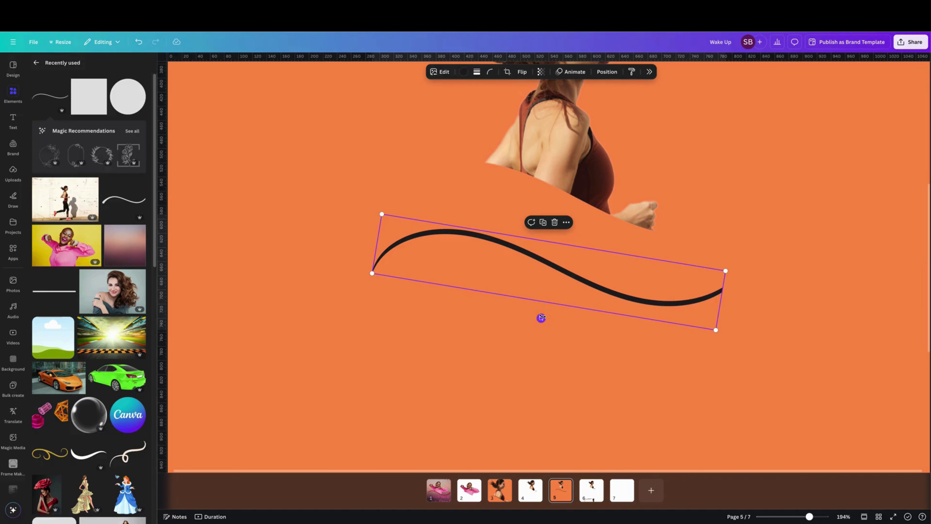
{"action": "mouse_move", "coordinate": [541, 318]}
{"action": "left_mouse_down"}
{"action": "mouse_move", "coordinate": [601, 237]}
{"action": "mouse_move", "coordinate": [576, 221]}
{"action": "left_mouse_up"}
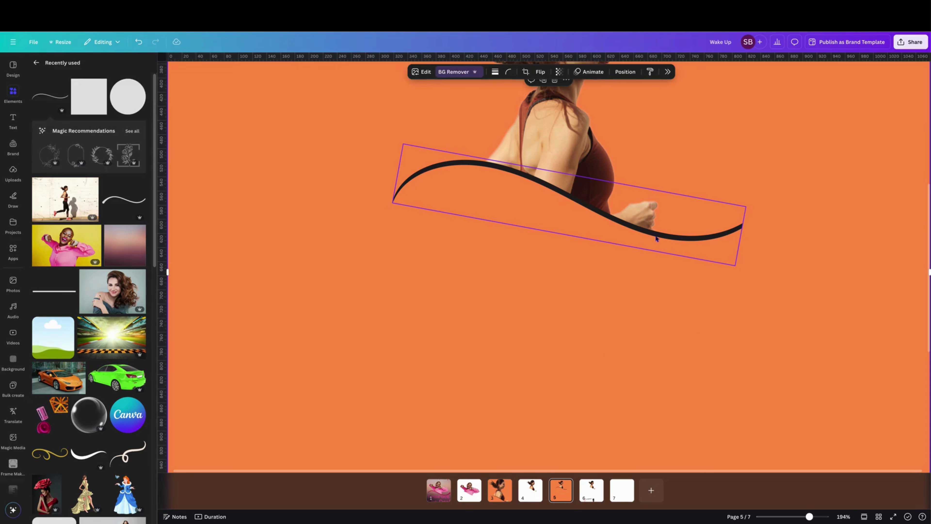
Step: Recolour the wavy line greyish brown, #5E4D43, by sampling the photo with the eyedropper
{"action": "left_click", "coordinate": [543, 195]}
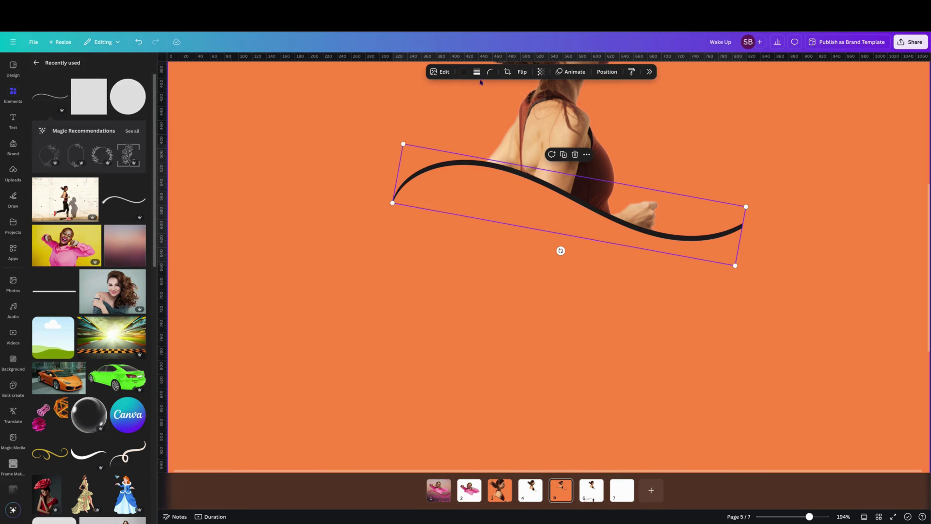
{"action": "left_click", "coordinate": [464, 71]}
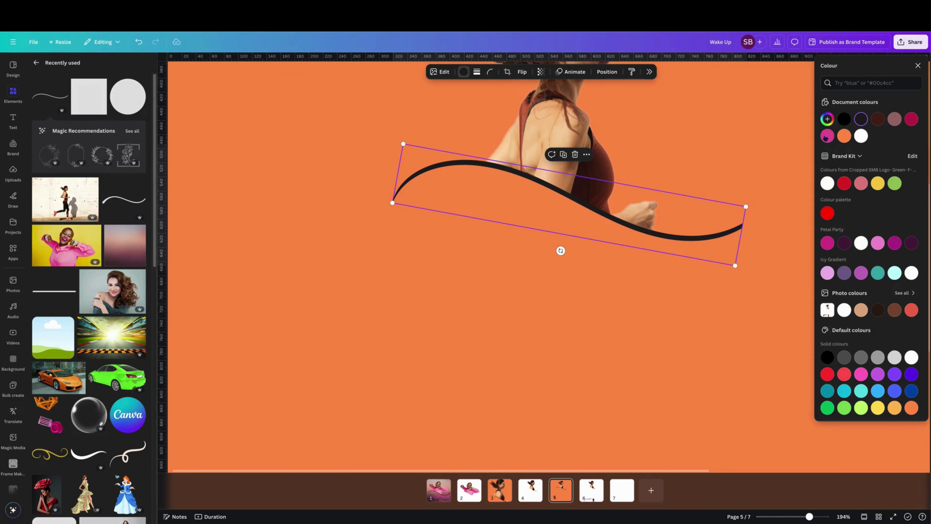
{"action": "left_click", "coordinate": [827, 119]}
{"action": "left_click", "coordinate": [915, 193]}
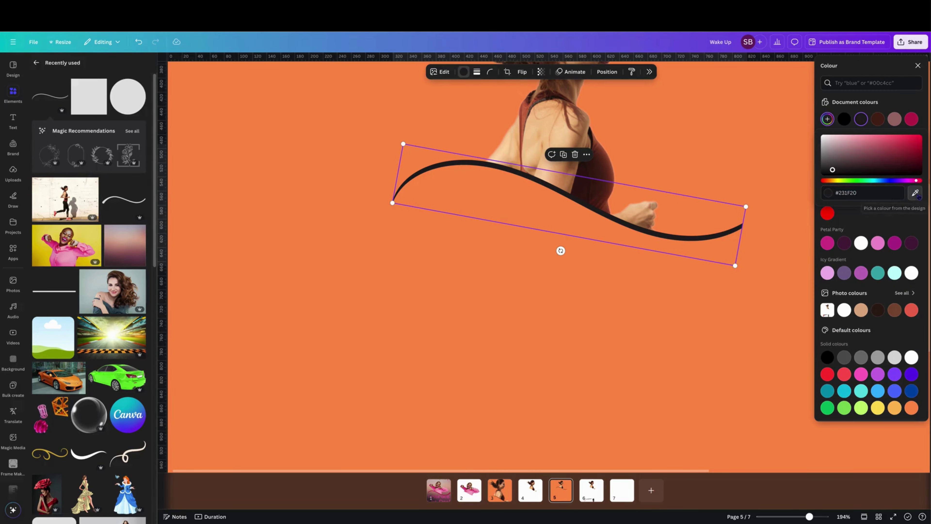
{"action": "left_click", "coordinate": [565, 154]}
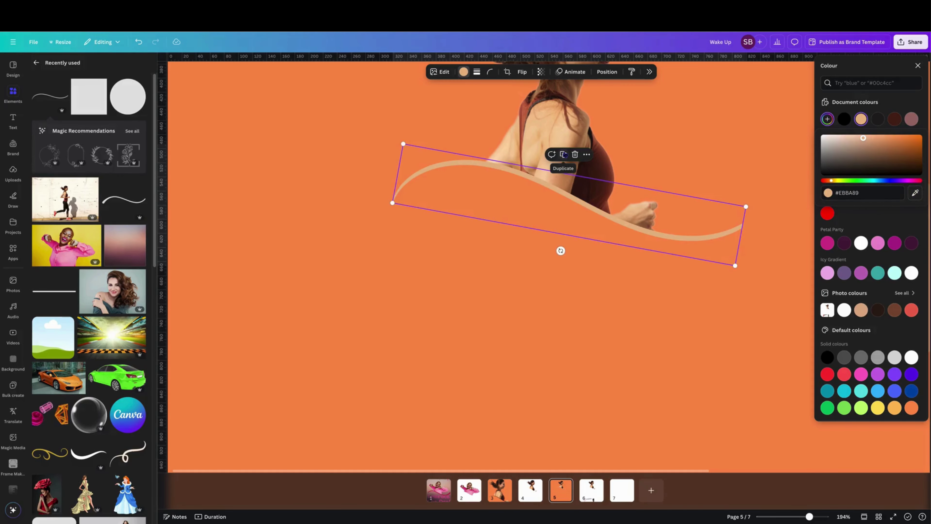
{"action": "left_click", "coordinate": [915, 193]}
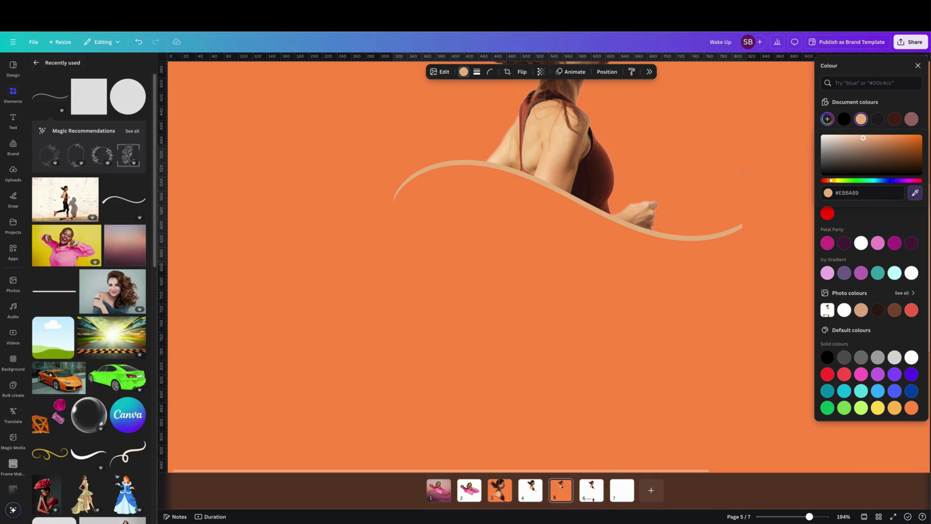
{"action": "left_click", "coordinate": [599, 173]}
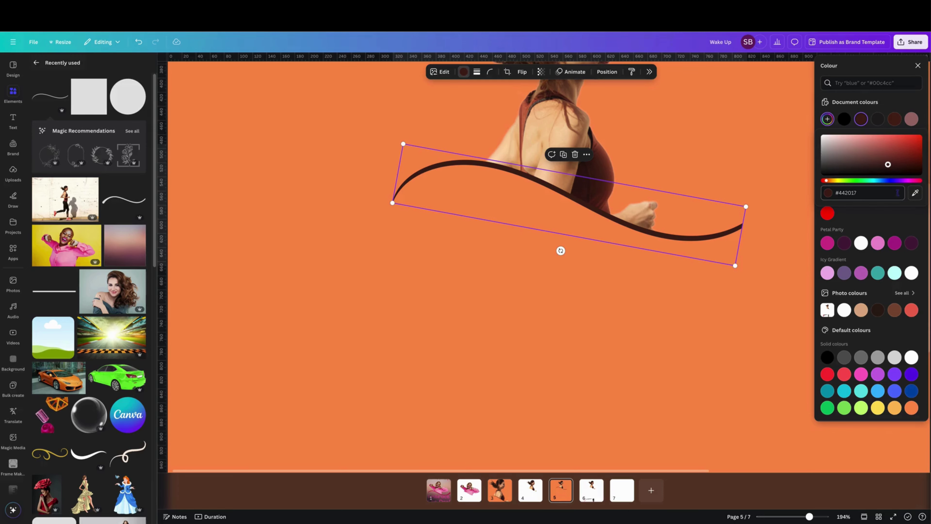
{"action": "left_click", "coordinate": [915, 192]}
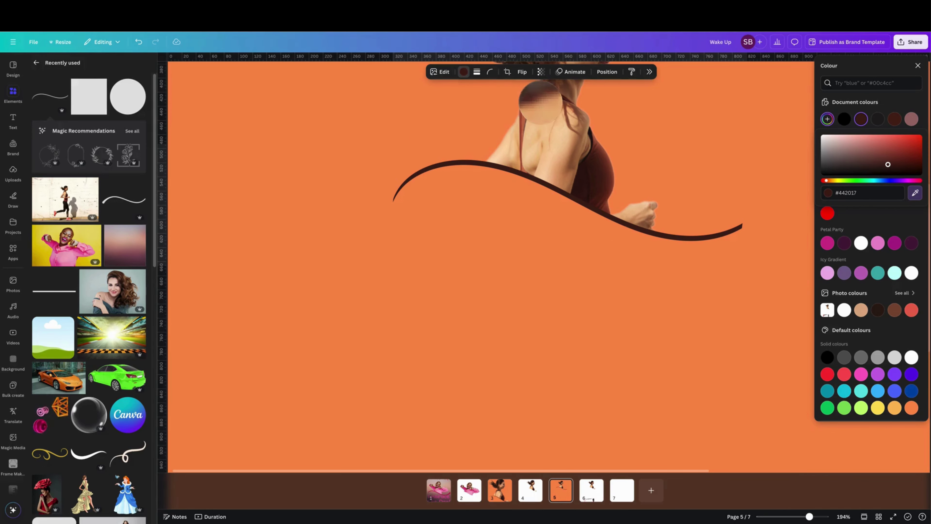
{"action": "left_click", "coordinate": [541, 107]}
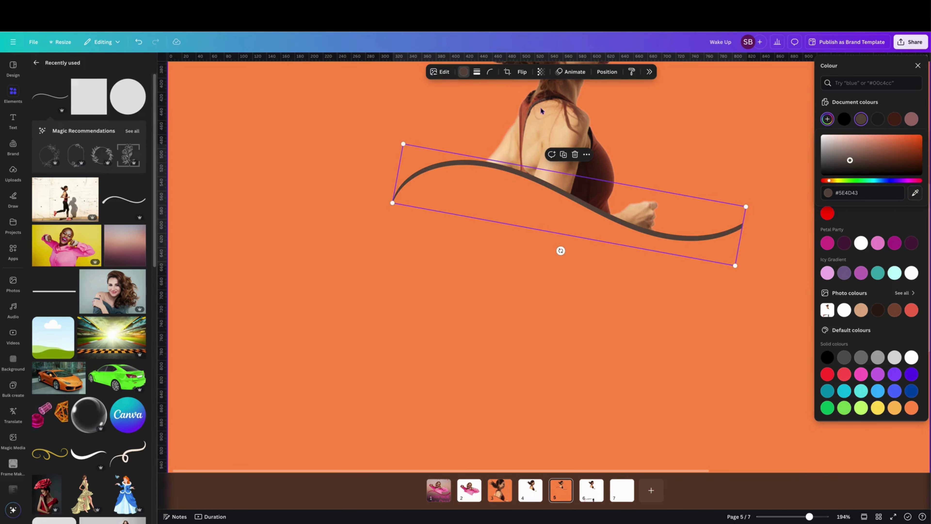
{"action": "left_click", "coordinate": [647, 284]}
Step: Zoom out and crop the left edge off the runner photo
{"action": "scroll", "coordinate": [674, 293], "scroll_direction": "up", "scroll_amount": 2}
{"action": "scroll", "coordinate": [675, 292], "scroll_direction": "up", "scroll_amount": 5}
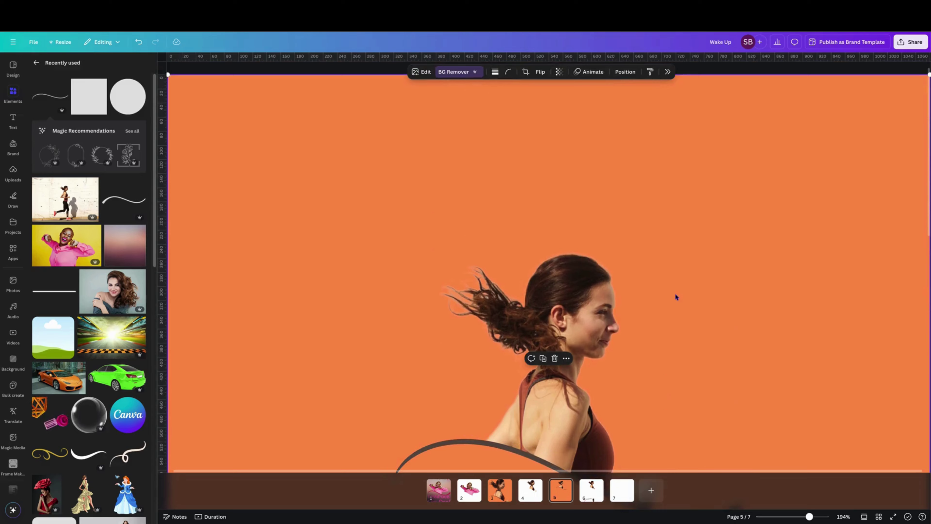
{"action": "left_click_drag", "start_coordinate": [810, 516], "coordinate": [793, 517]}
{"action": "left_click_drag", "start_coordinate": [464, 142], "coordinate": [592, 274]}
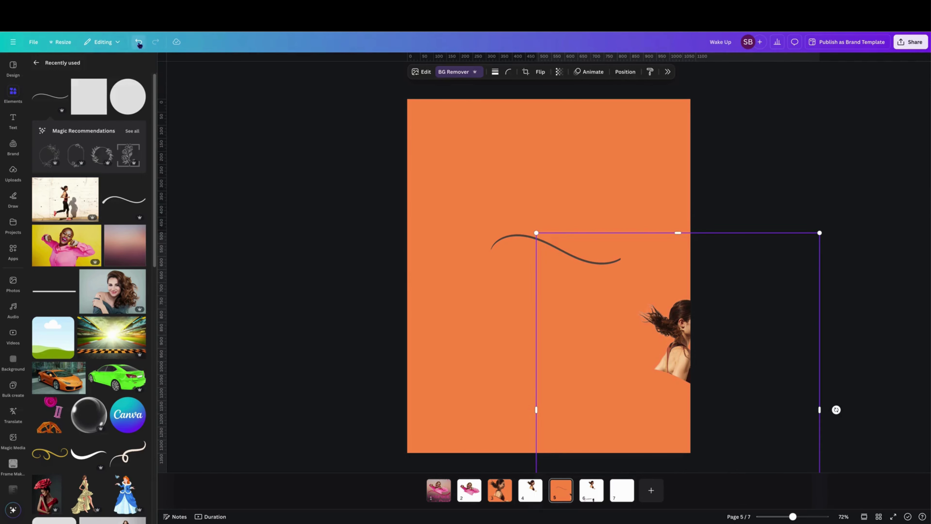
{"action": "left_click", "coordinate": [138, 42]}
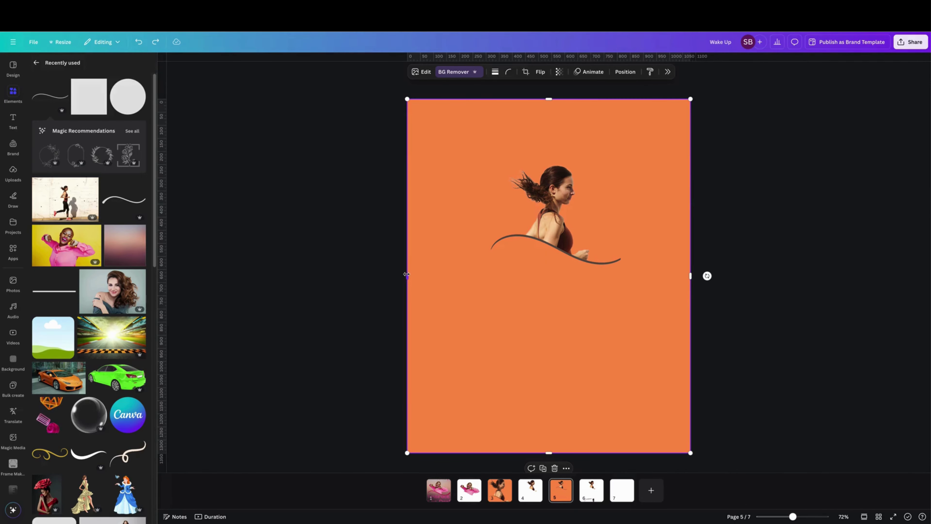
{"action": "left_click_drag", "start_coordinate": [407, 275], "coordinate": [480, 274]}
Step: Group the photo with the wavy line, then enlarge the group and shift it down
{"action": "left_click_drag", "start_coordinate": [347, 111], "coordinate": [735, 376]}
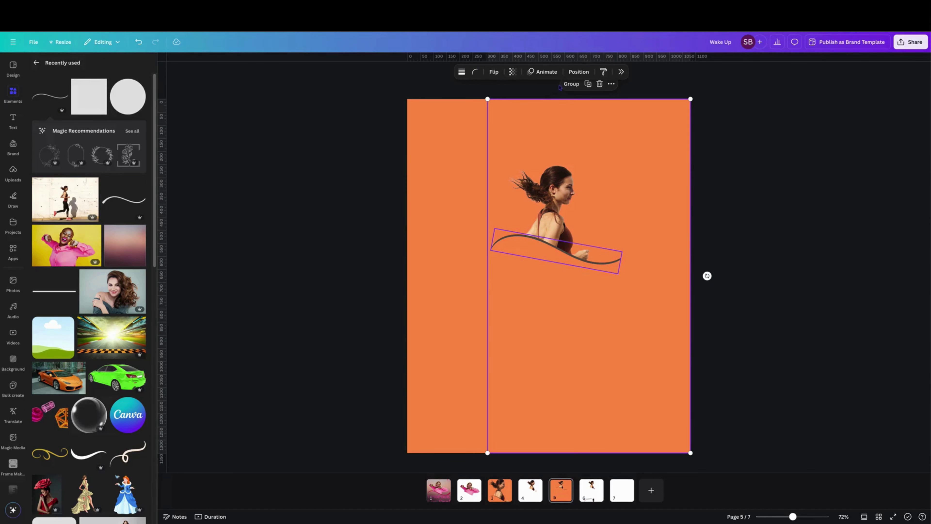
{"action": "left_click", "coordinate": [570, 84]}
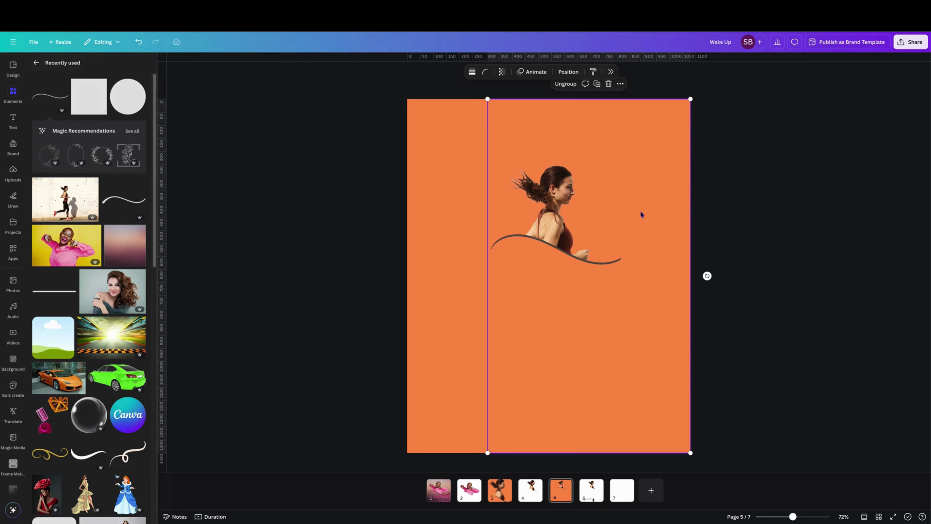
{"action": "left_click_drag", "start_coordinate": [486, 98], "coordinate": [279, 37]}
{"action": "left_click_drag", "start_coordinate": [489, 126], "coordinate": [580, 282]}
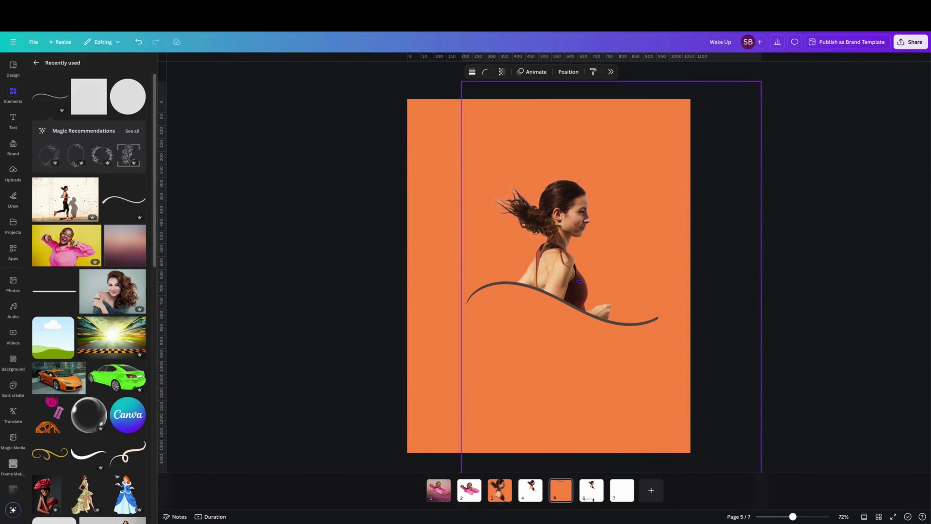
{"action": "left_click", "coordinate": [839, 289]}
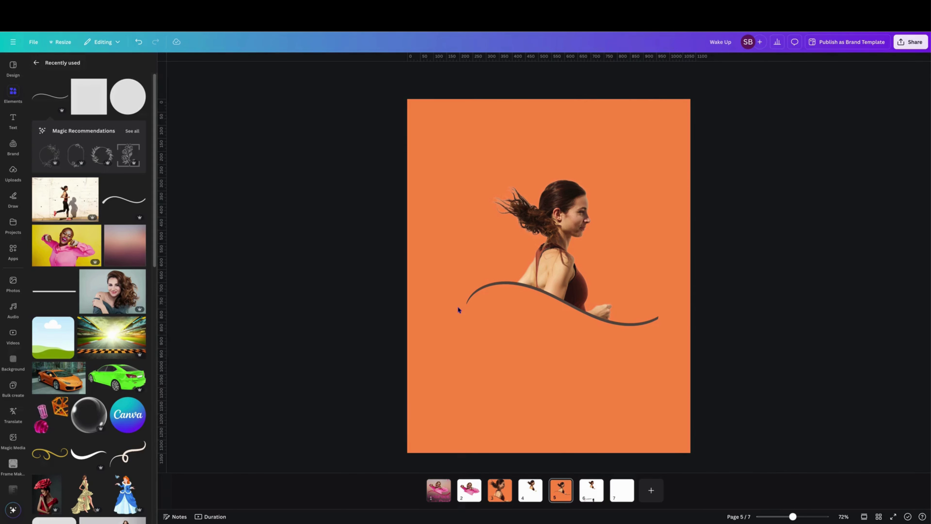